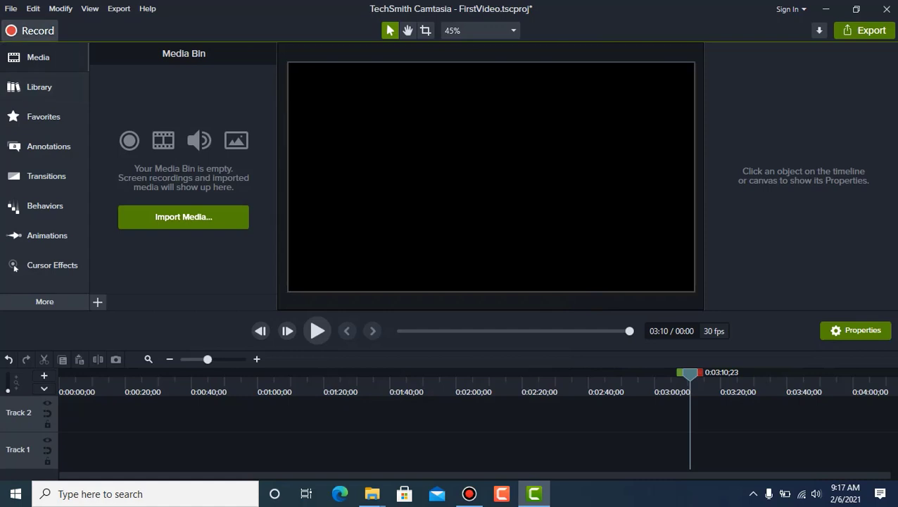
Open the FirstVideo project from the Camtasia2020-Training\FirstVideo folder on drive D, discarding the current project's unsaved changes.
left_click(11, 9)
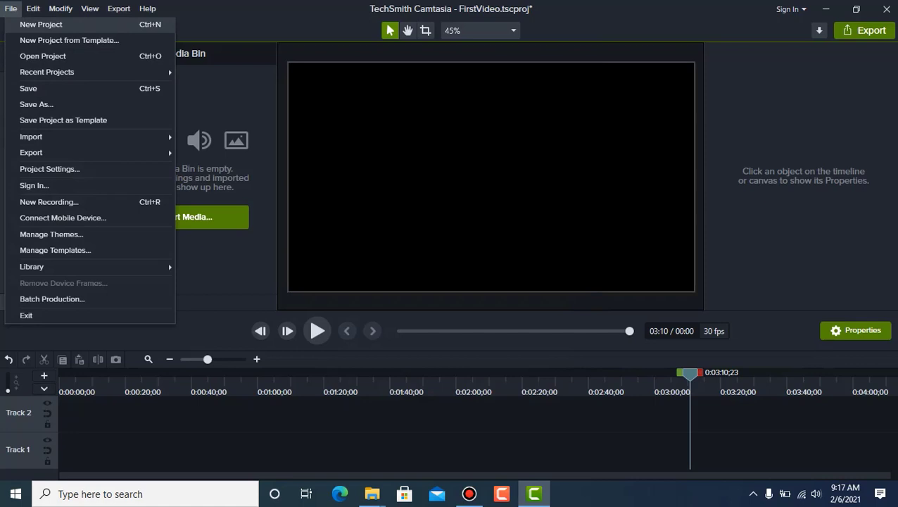
left_click(49, 56)
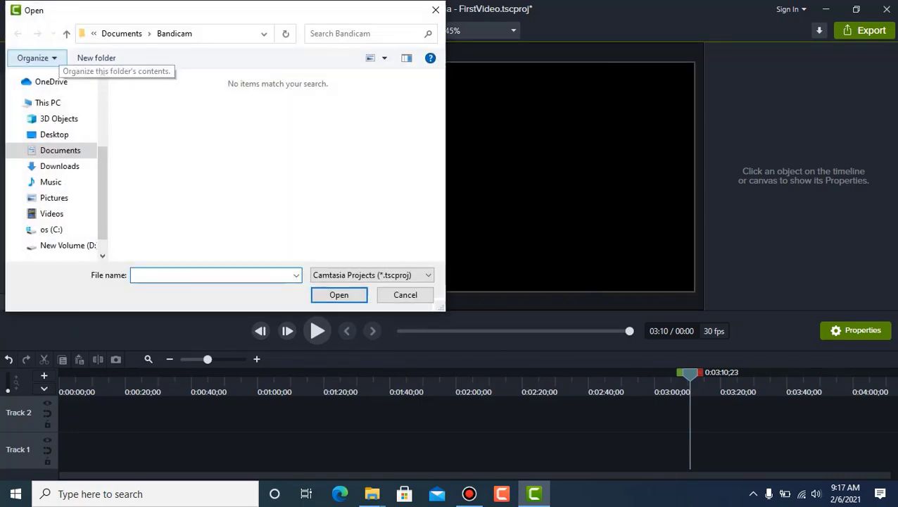
left_click(64, 245)
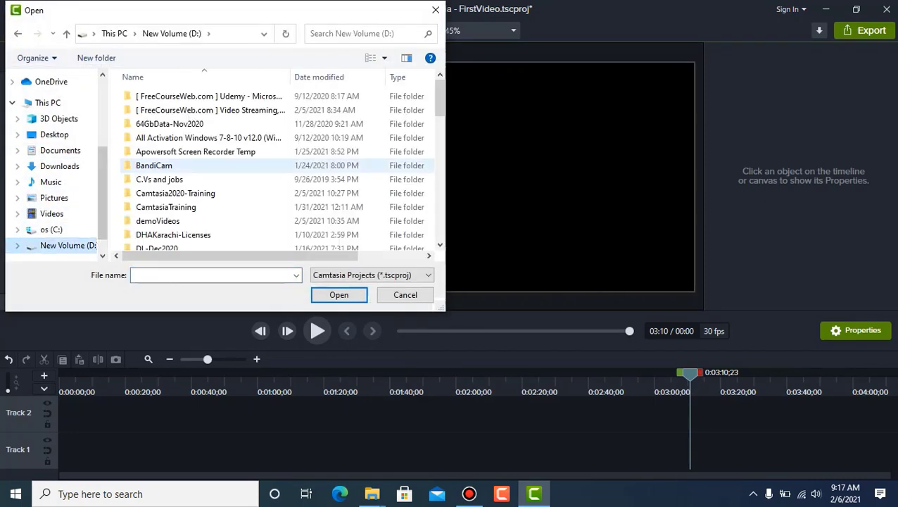
double_click(175, 193)
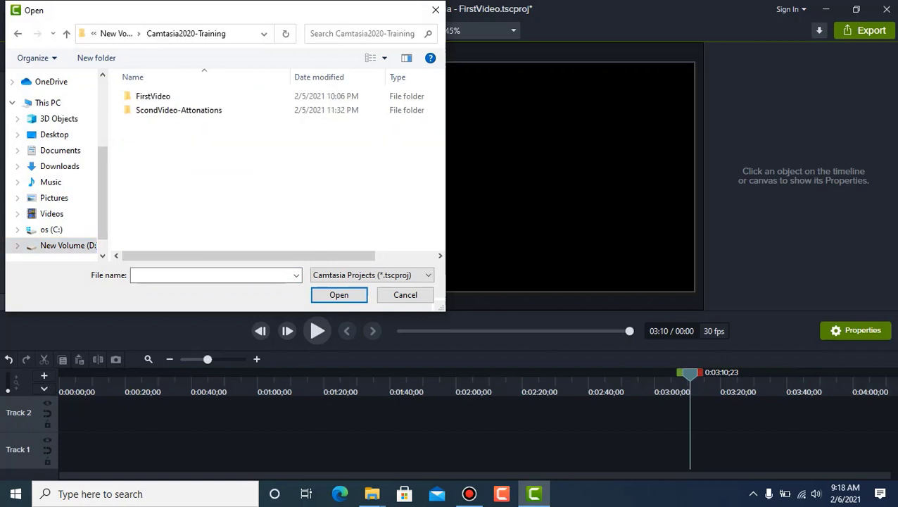
double_click(154, 97)
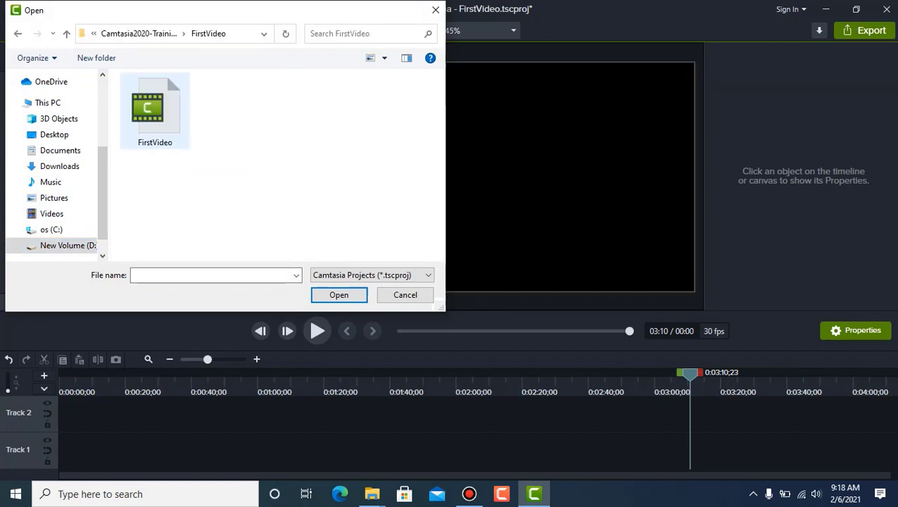
left_click(154, 106)
key("Return")
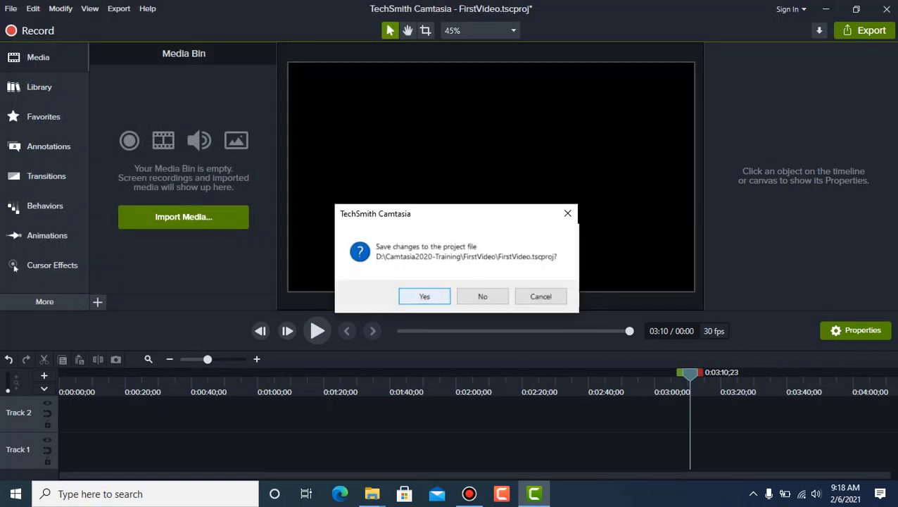
key("Tab")
key("Return")
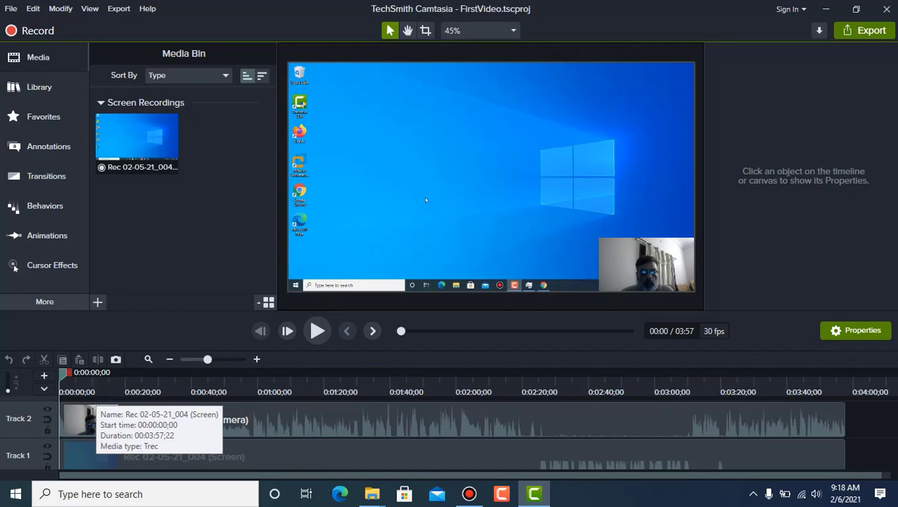
Delete the Rec 02-05-21_004 camera clip from Track 2, keeping the screen recording on Track 1.
left_click(425, 200)
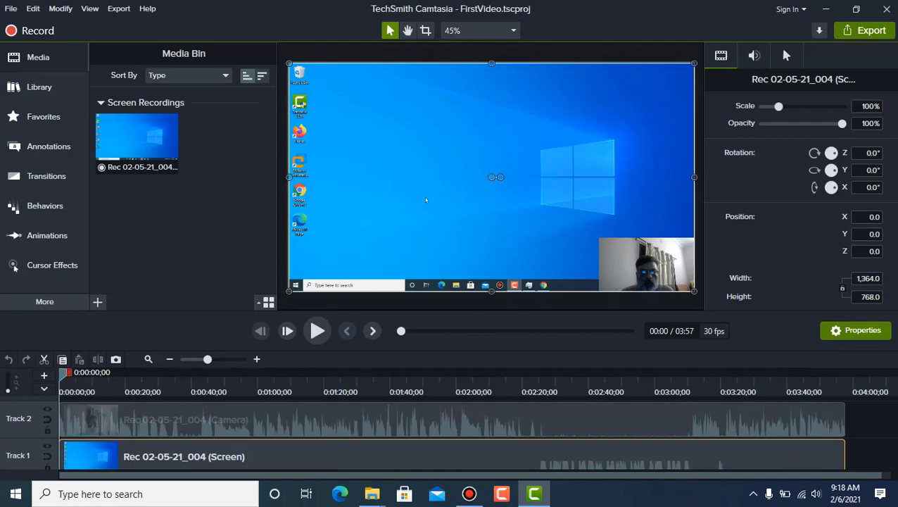
right_click(176, 416)
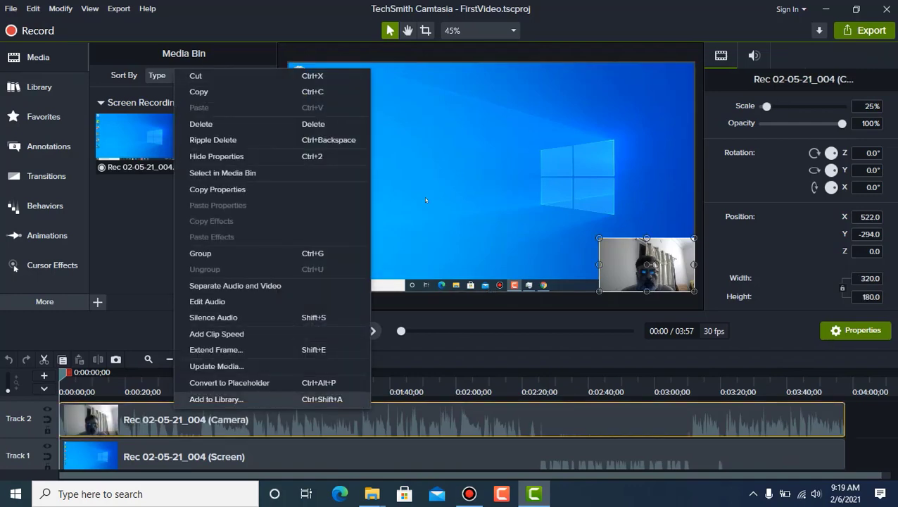
key("Delete")
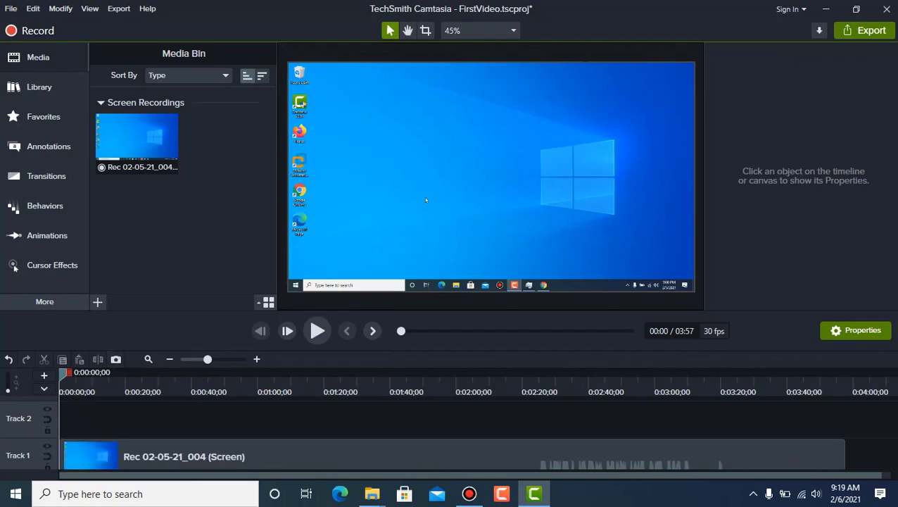
Preview the recording around the Camtasia download page and place the playhead at 0:00:32;27.
left_click_drag(61, 374, 185, 374)
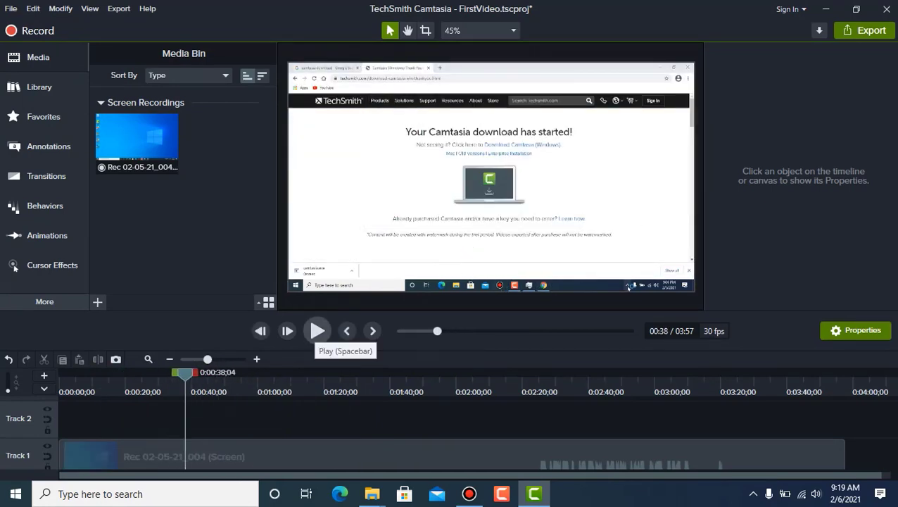
left_click(318, 331)
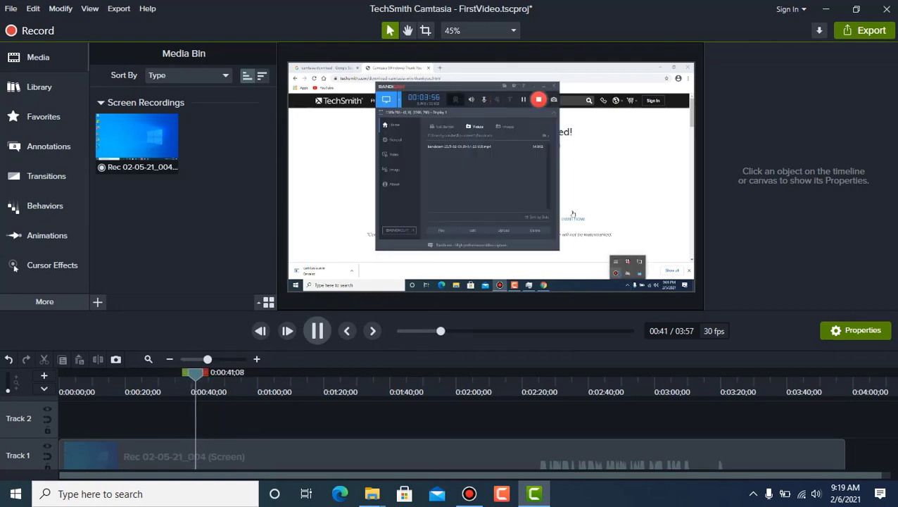
key("space")
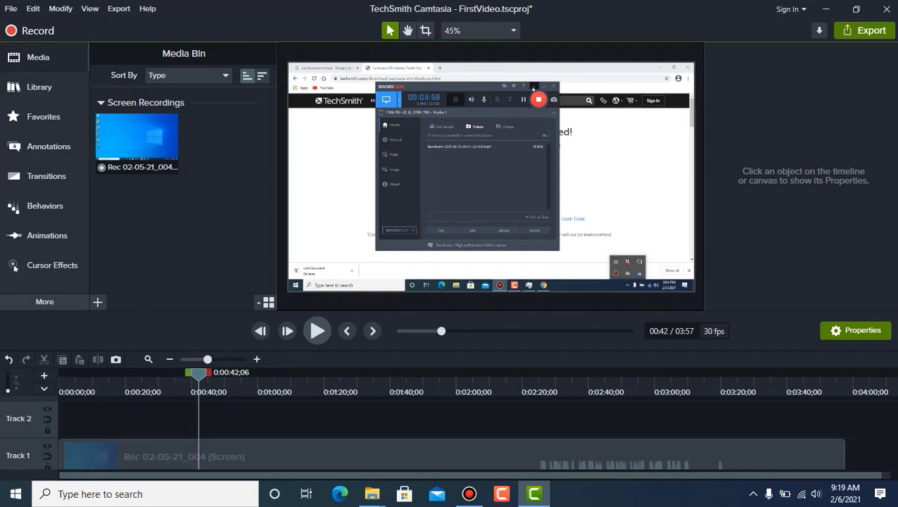
key("space")
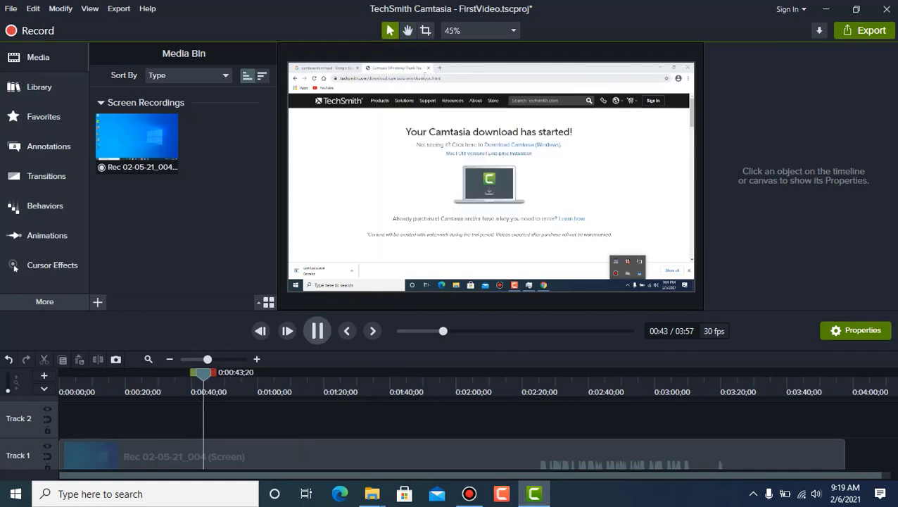
key("space")
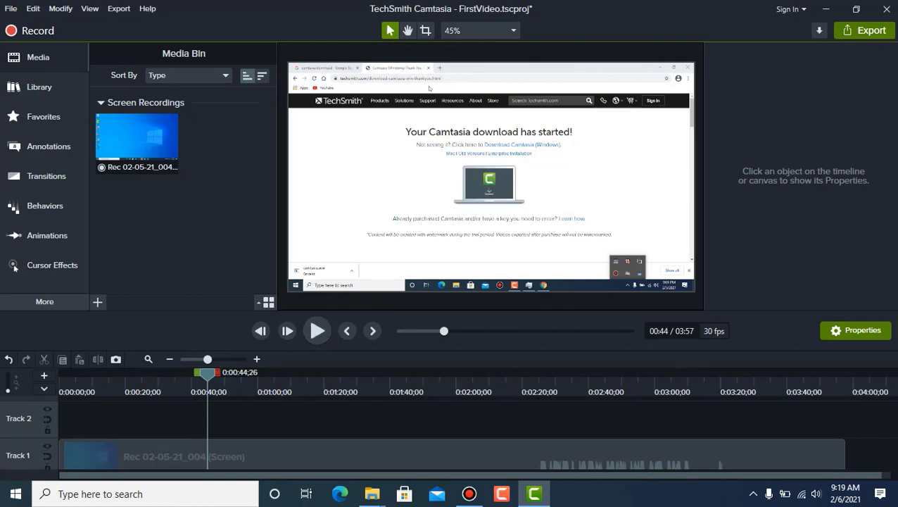
left_click_drag(207, 375, 167, 375)
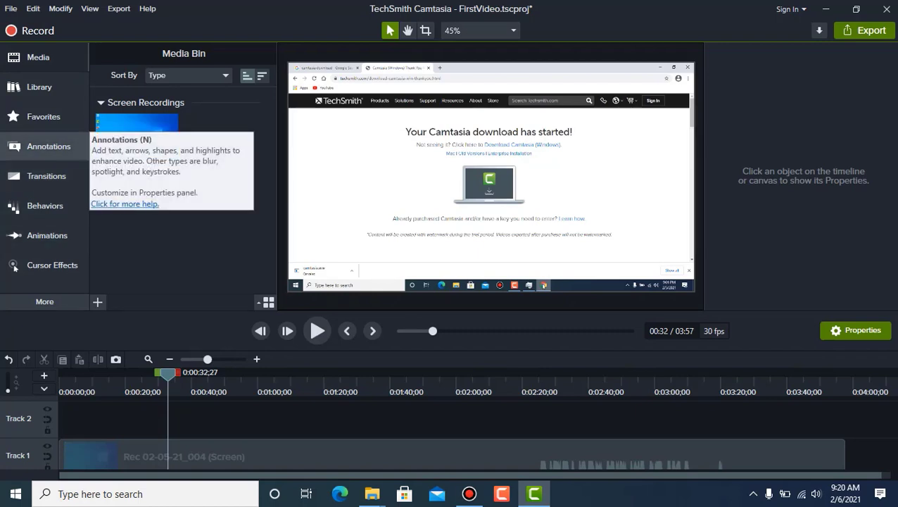
Add a basic teal arrow annotation that slants upward and points at the start of the "Your Camtasia download has started!" heading.
left_click(49, 146)
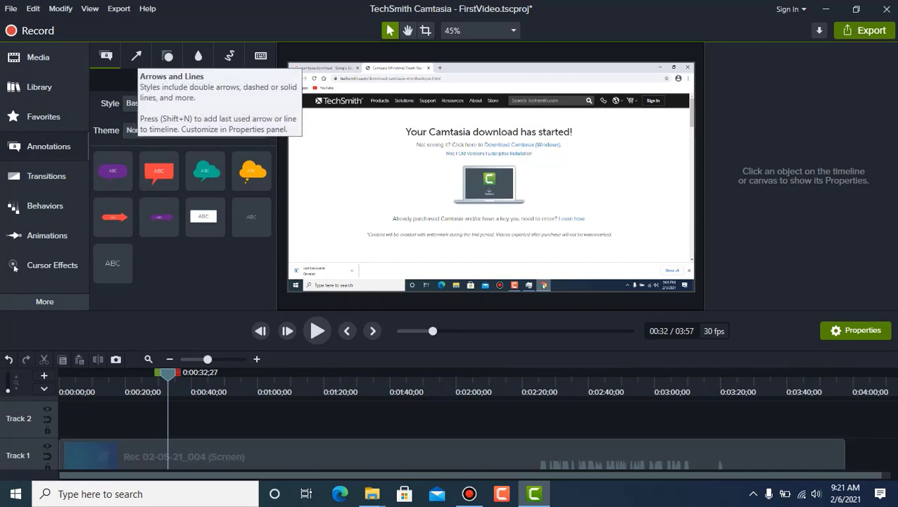
left_click(137, 55)
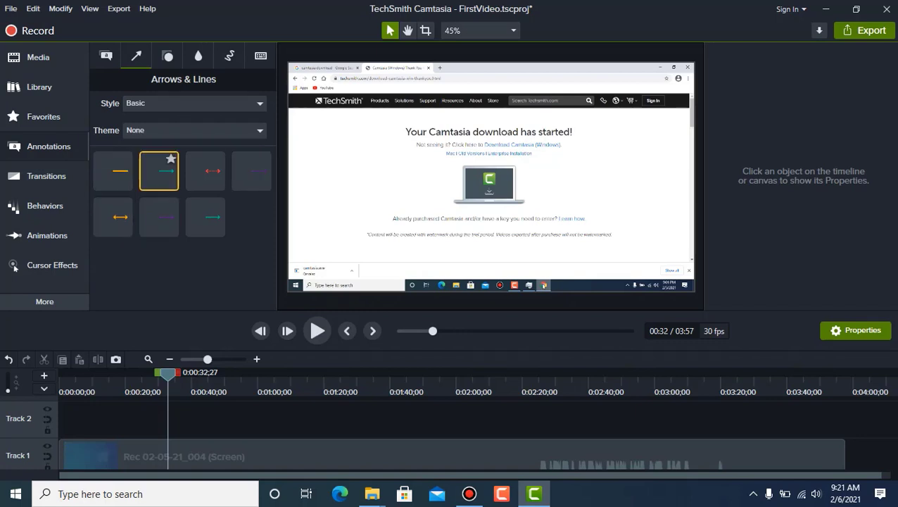
left_click_drag(159, 171, 379, 136)
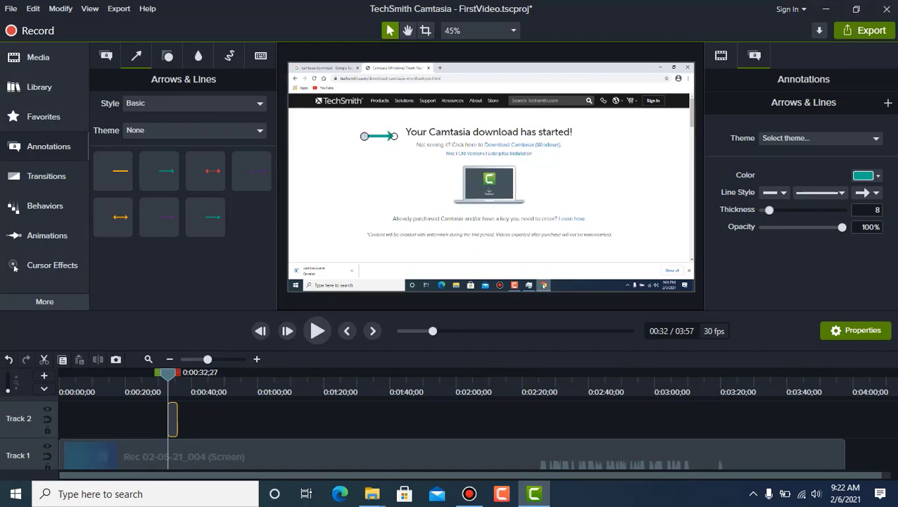
left_click_drag(364, 136, 339, 177)
left_click_drag(394, 137, 401, 135)
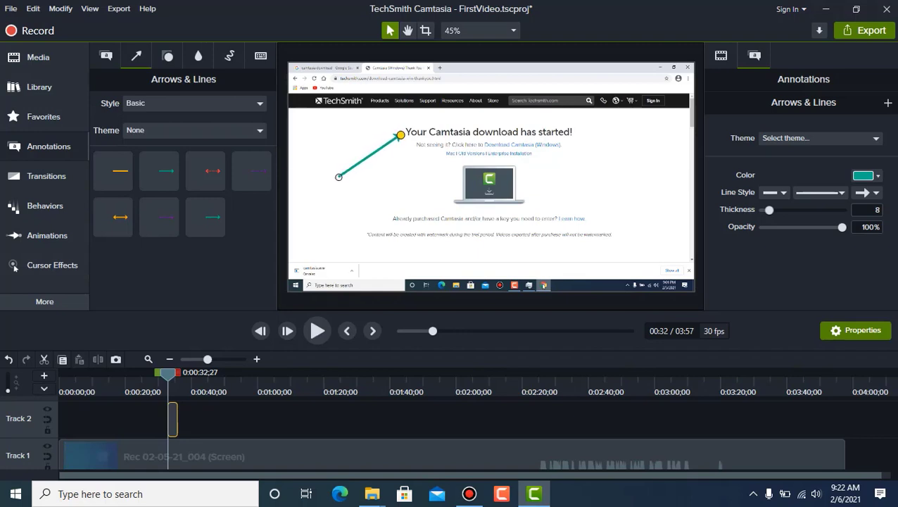
left_click_drag(339, 177, 340, 163)
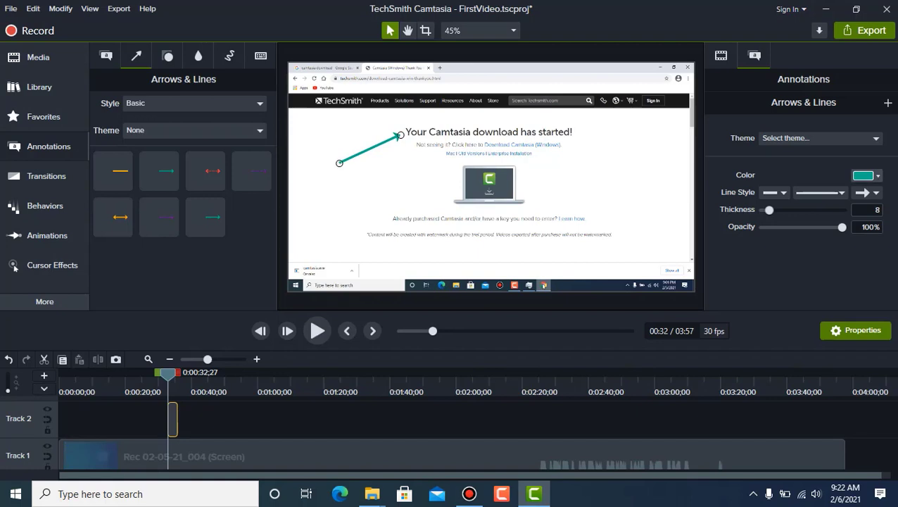
Recolor the arrow to bright red, hex #F30E14.
left_click(872, 176)
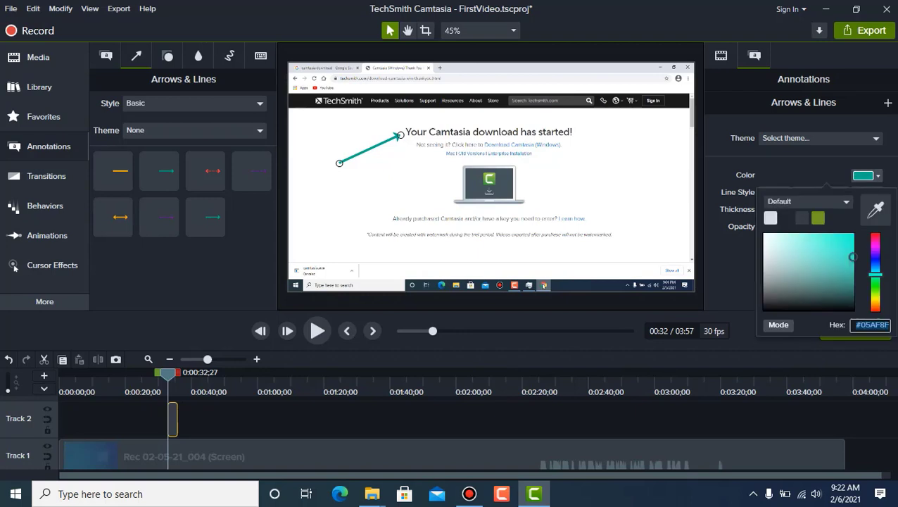
left_click(818, 218)
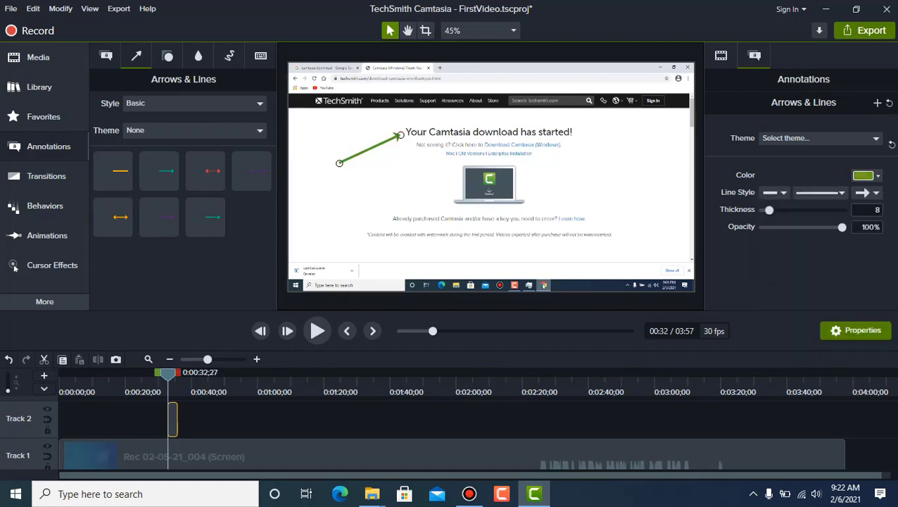
left_click(873, 175)
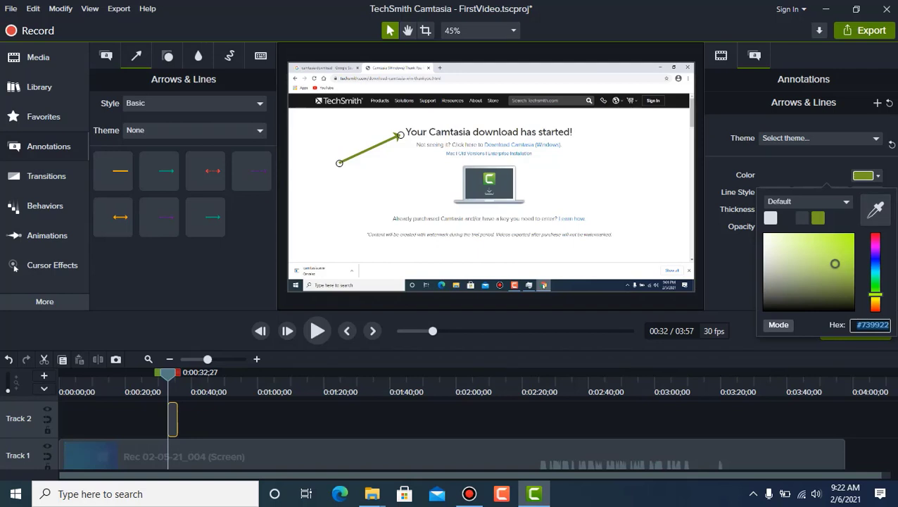
left_click_drag(876, 294, 875, 233)
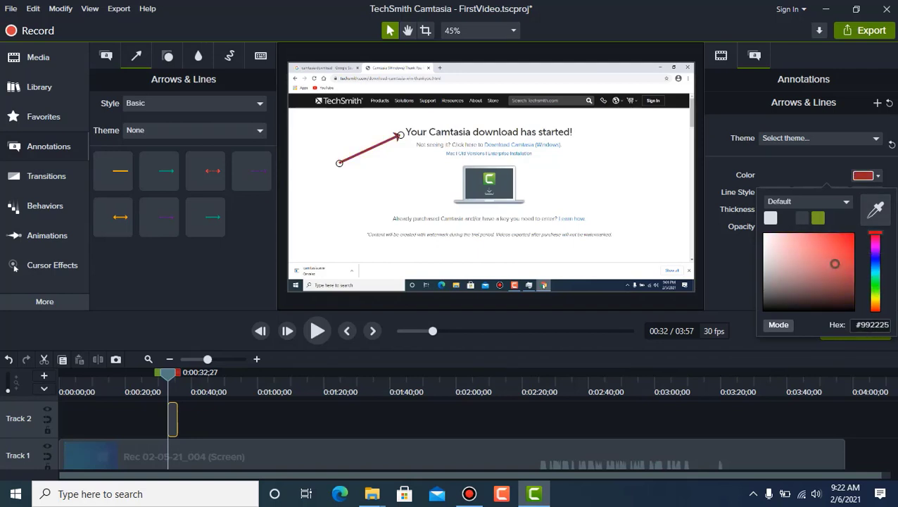
left_click(851, 236)
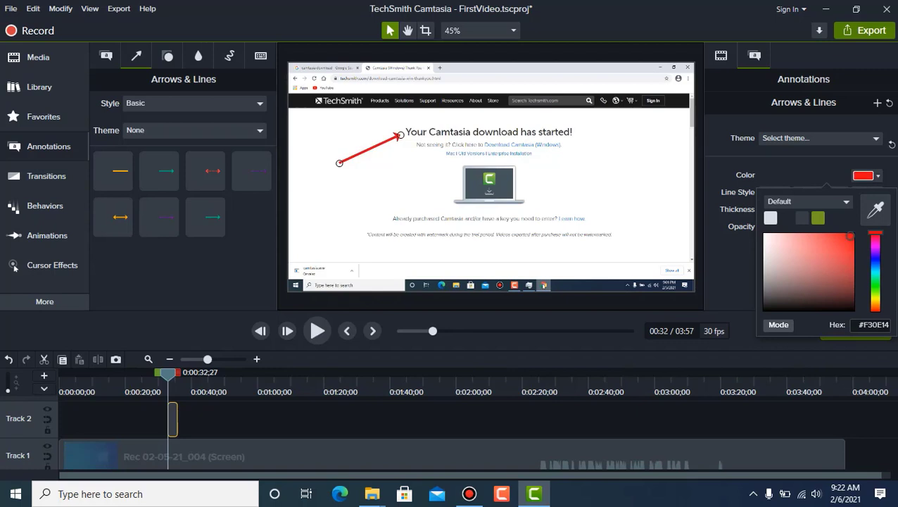
left_click(493, 190)
left_click(370, 149)
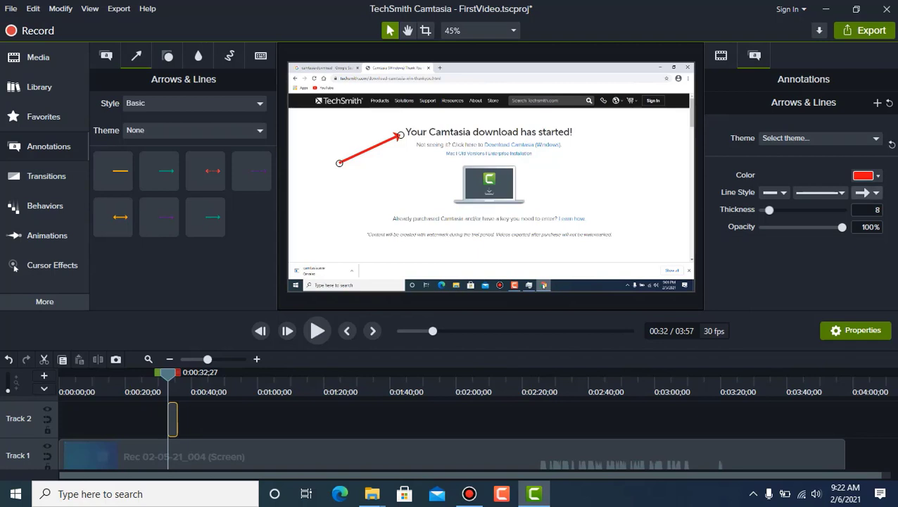
Try different end and start styles on the red arrow, returning to the arrowhead end and plain start.
left_click(870, 193)
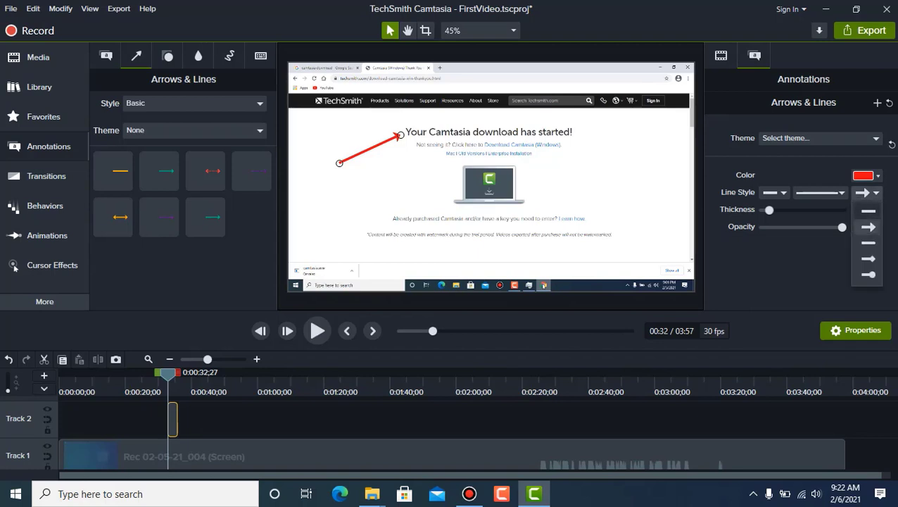
left_click(868, 210)
left_click(869, 193)
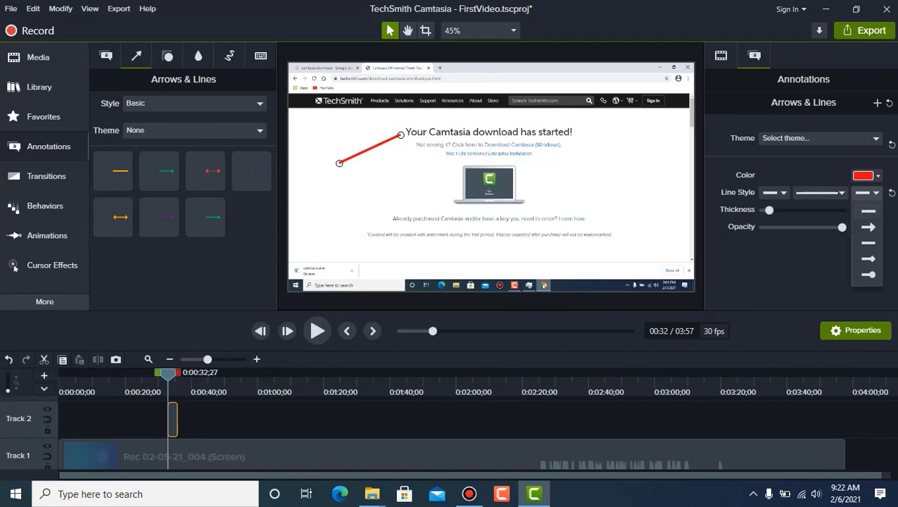
left_click(869, 226)
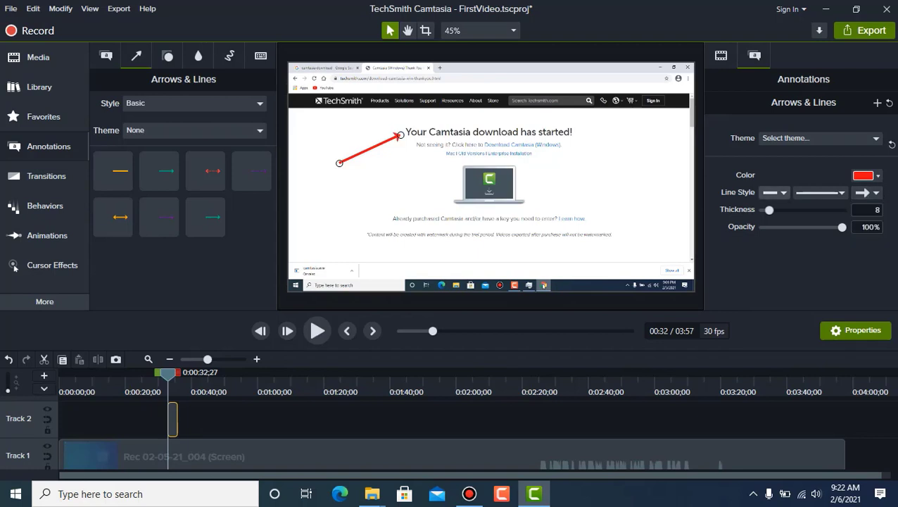
left_click(774, 193)
left_click(773, 227)
left_click(775, 192)
left_click(775, 193)
left_click(775, 192)
left_click(772, 209)
Style the red arrow with a thickness of 18, an opacity of 83% and a dotted line.
mouse_move(770, 209)
left_mouse_down()
mouse_move(799, 210)
mouse_move(777, 210)
left_mouse_up()
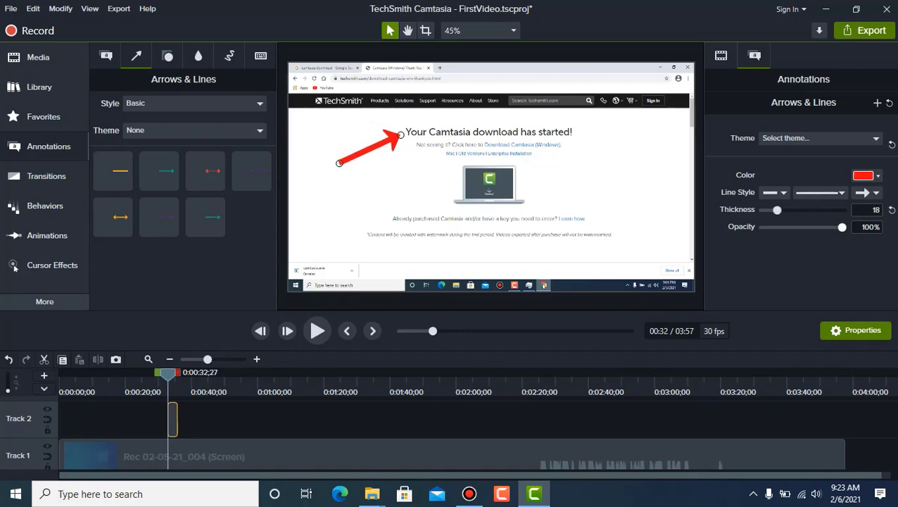
mouse_move(842, 226)
left_mouse_down()
mouse_move(762, 227)
mouse_move(837, 227)
mouse_move(829, 226)
left_mouse_up()
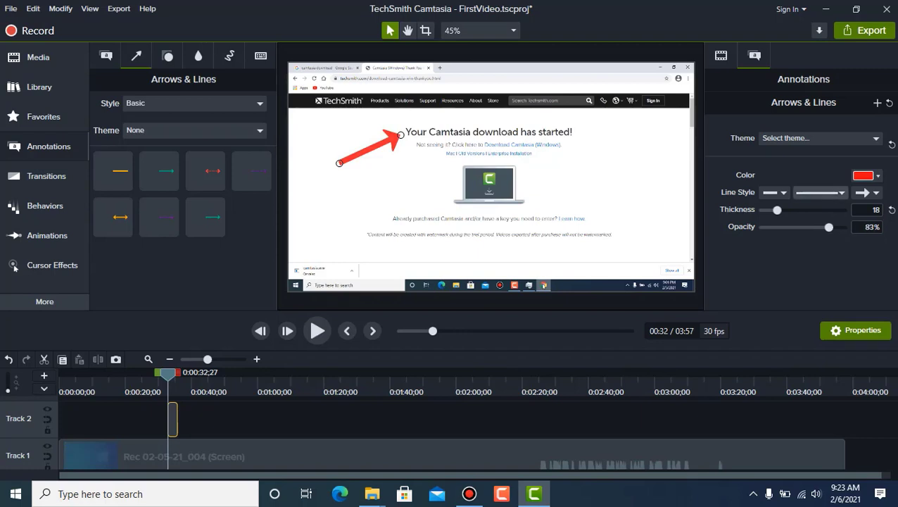
left_click(820, 192)
left_click(821, 226)
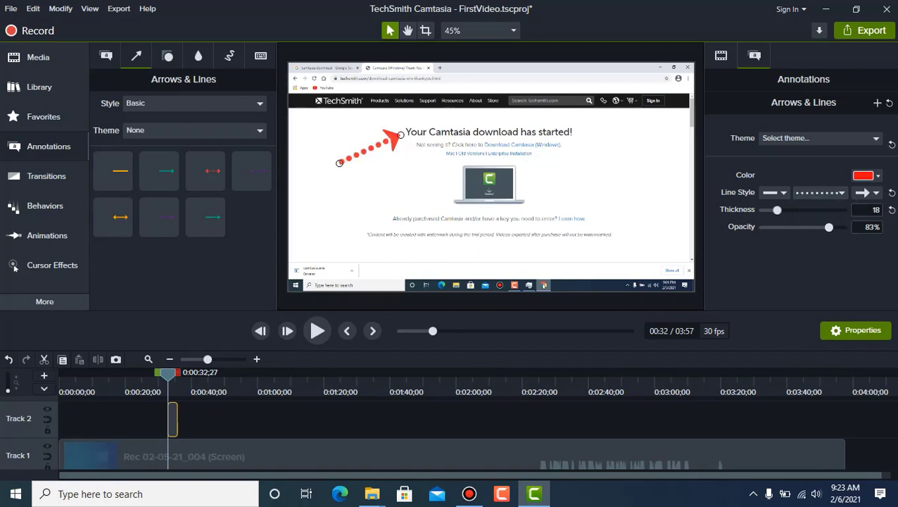
left_click(499, 177)
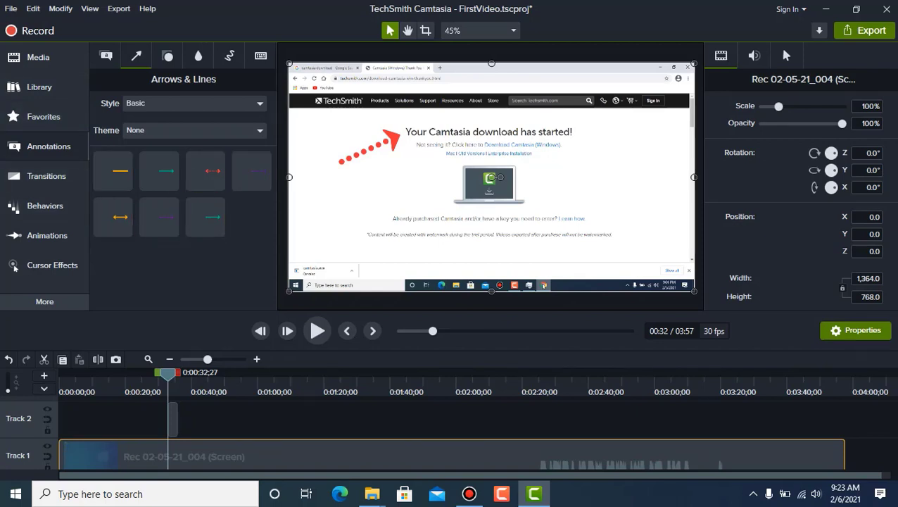
left_click(367, 148)
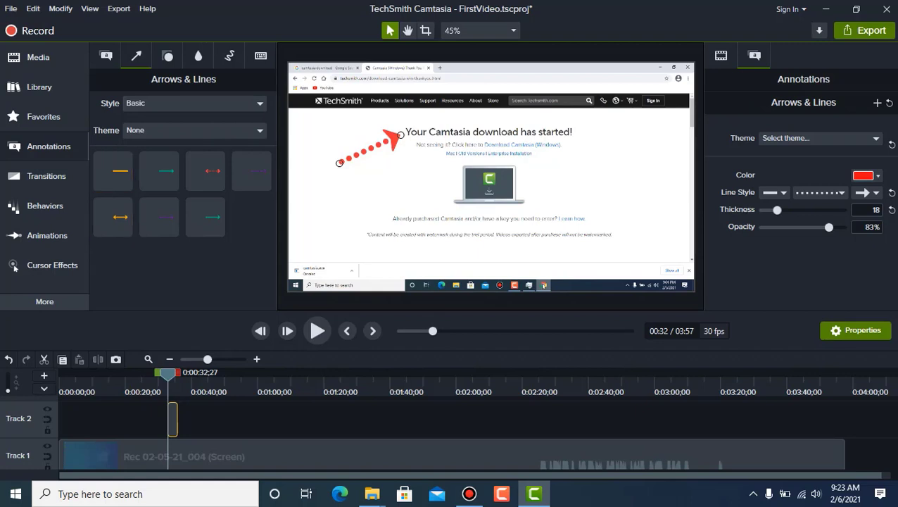
Add the basic red speech bubble callout at 0:00:40;03, beside the end of the download page heading.
left_click(105, 56)
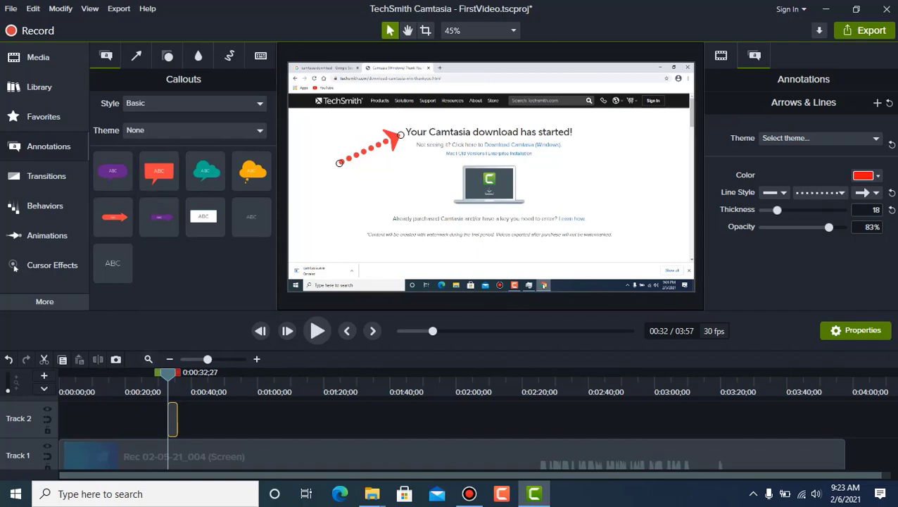
left_click_drag(167, 375, 191, 374)
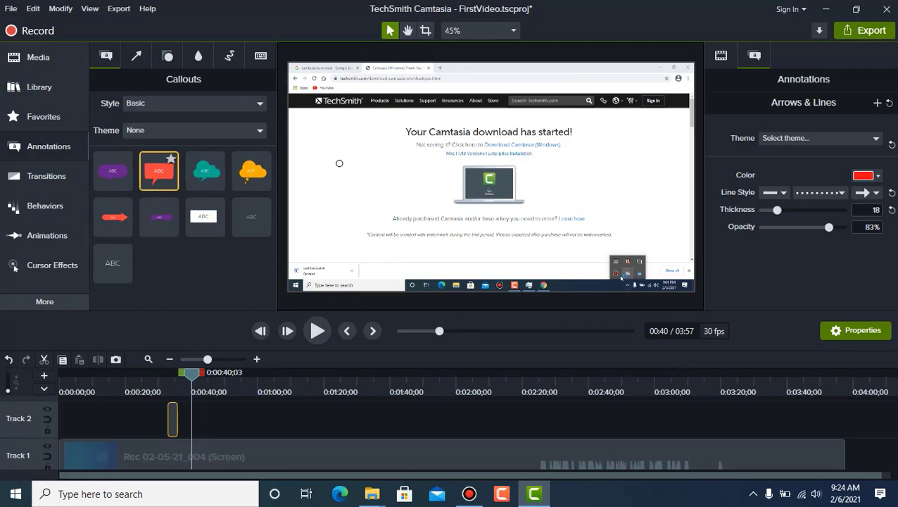
left_click_drag(159, 171, 166, 174)
left_click_drag(340, 163, 639, 138)
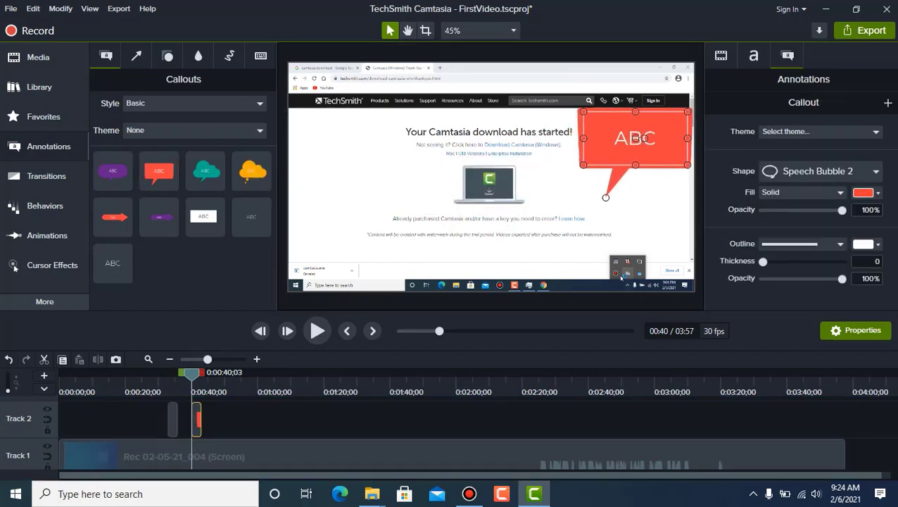
Move the speech bubble below the heading's level and aim its tail at the end of the "Download Camtasia (Windows)" link.
left_click_drag(605, 197, 572, 134)
left_click_drag(635, 138, 642, 190)
left_click_drag(577, 160, 567, 140)
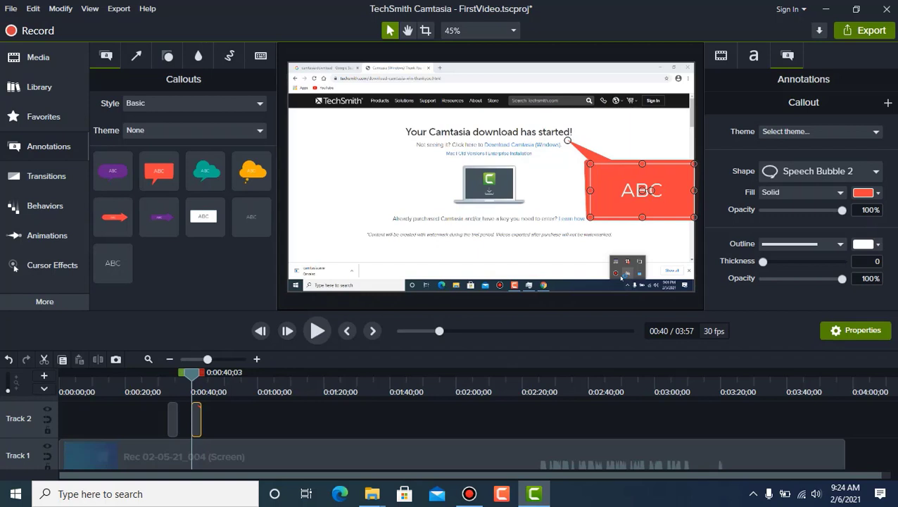
left_click(549, 186)
Give the speech bubble callout a bright green outline with a thickness of 10.
left_click(637, 190)
left_click(867, 243)
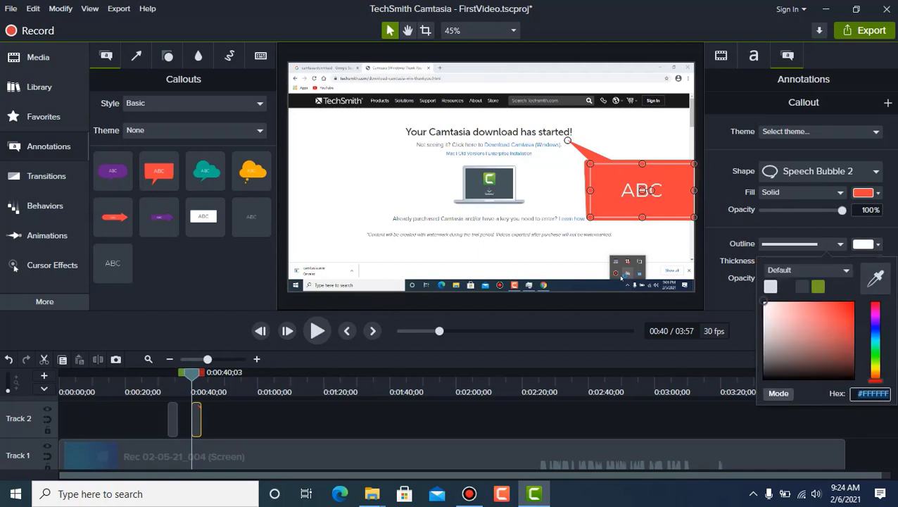
type("#15E22D")
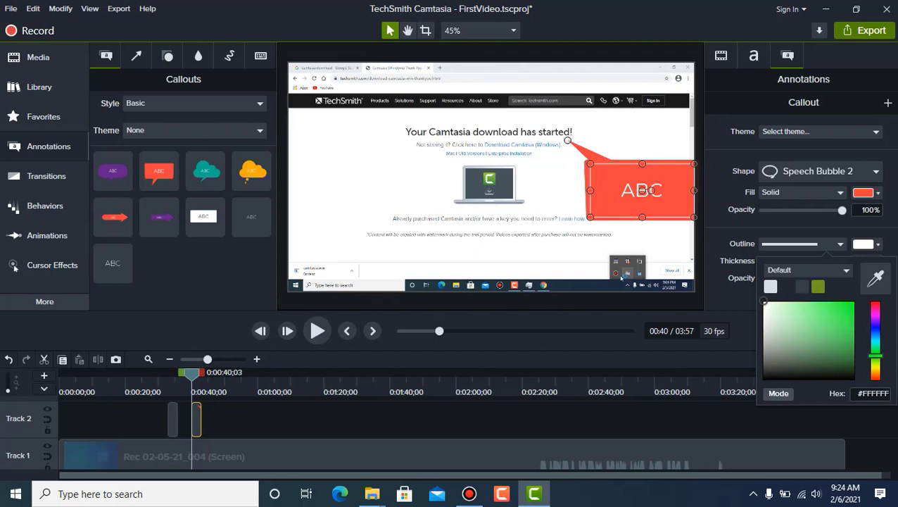
key("Return")
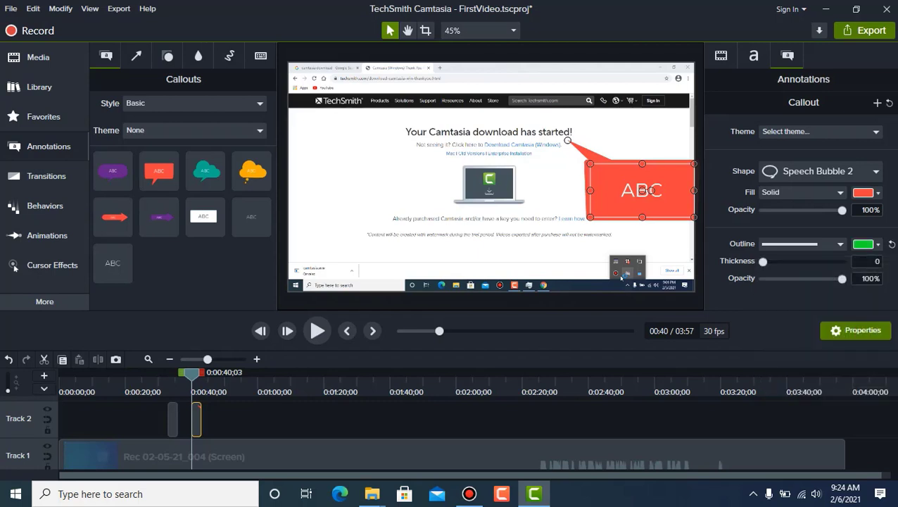
left_click(803, 244)
left_click(803, 244)
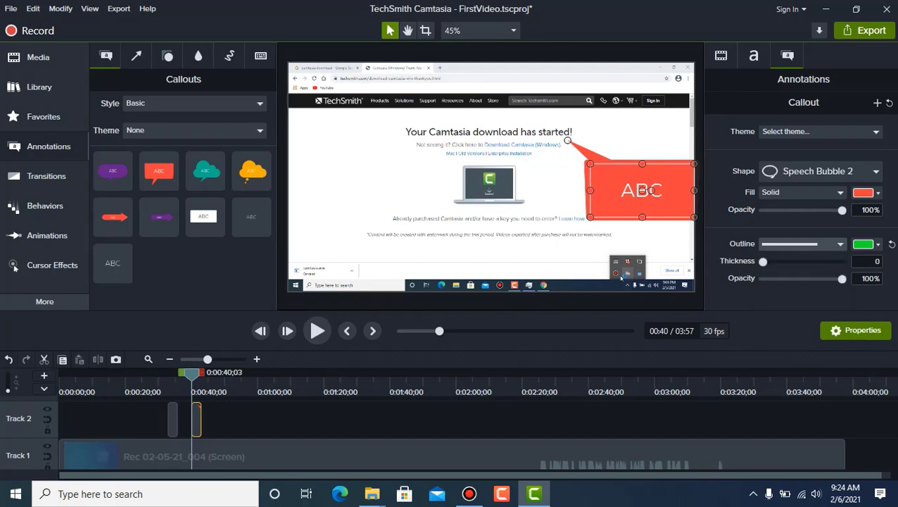
left_click_drag(763, 261, 771, 261)
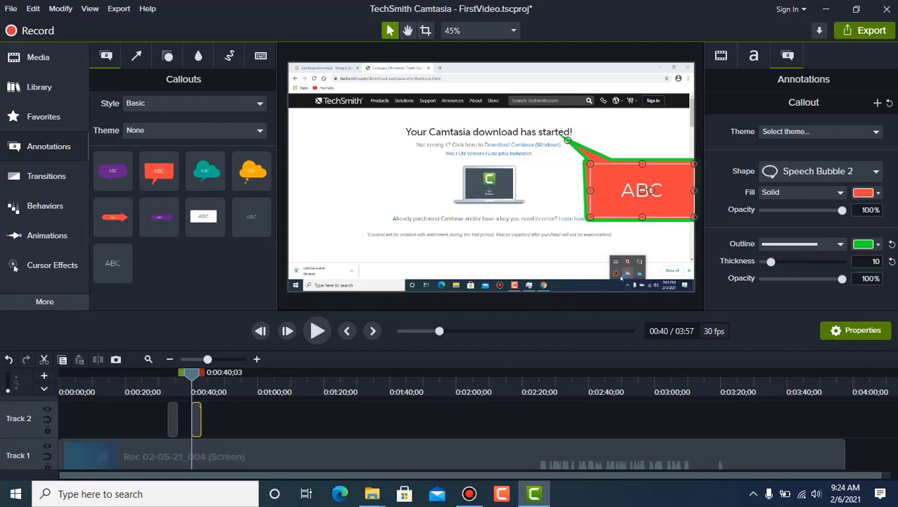
Replace the callout's placeholder text with "Download here".
double_click(642, 190)
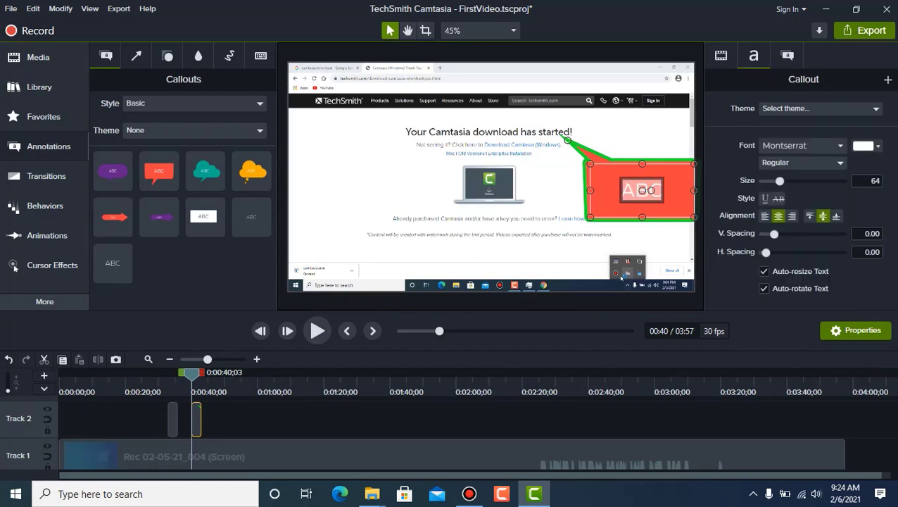
type("D")
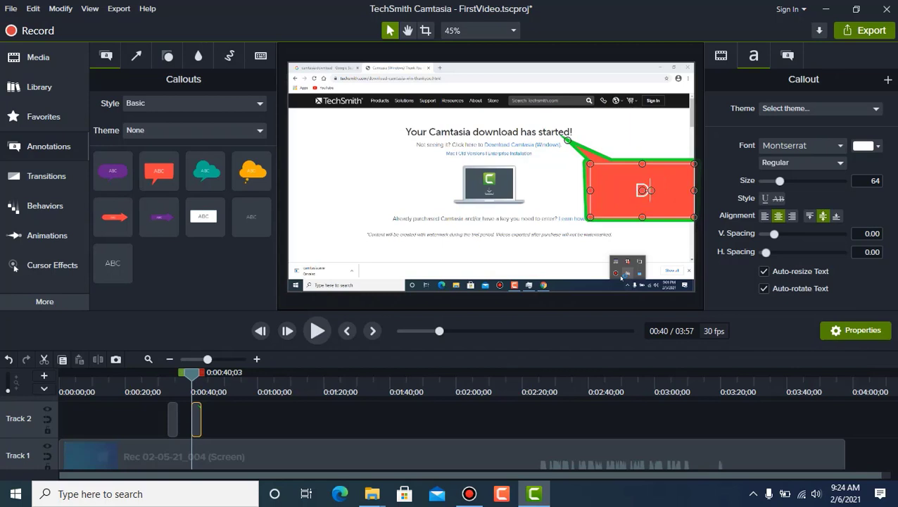
type("ownload here")
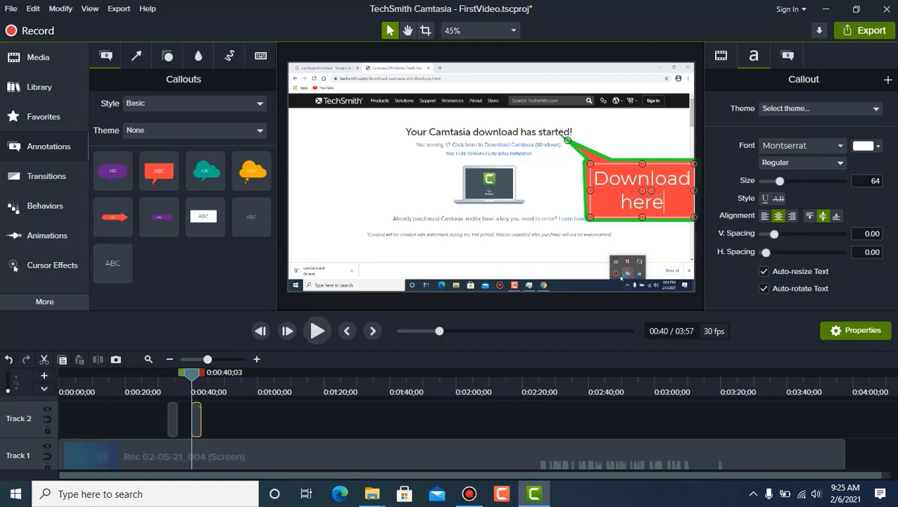
left_click(544, 192)
Make the "Download here" text bold and change its color to near-black.
double_click(642, 190)
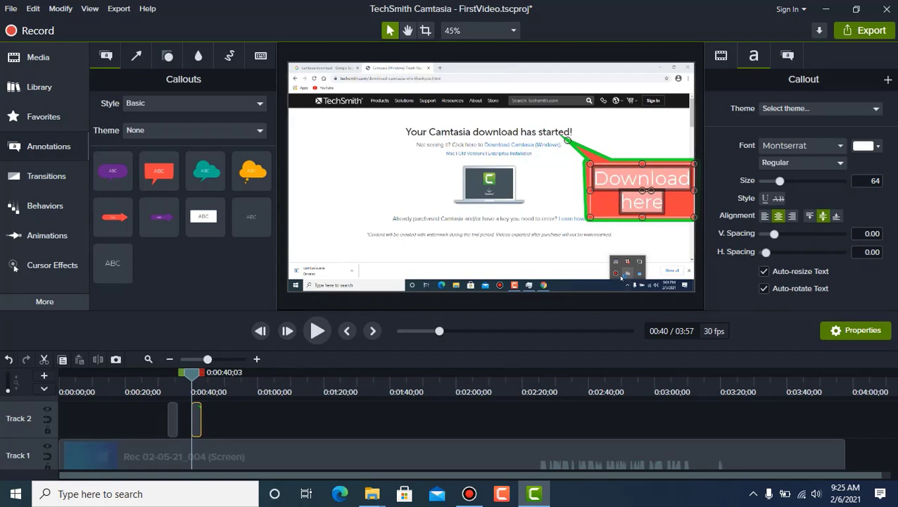
left_click(802, 163)
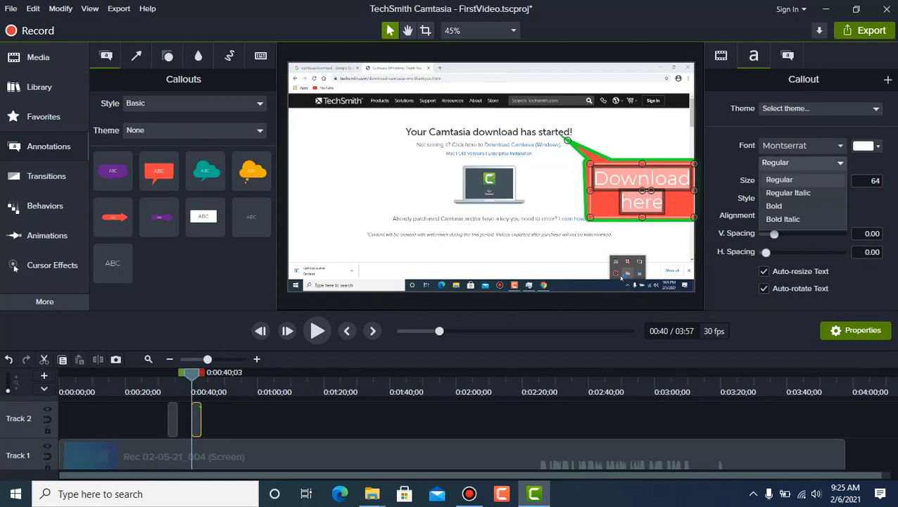
left_click(774, 206)
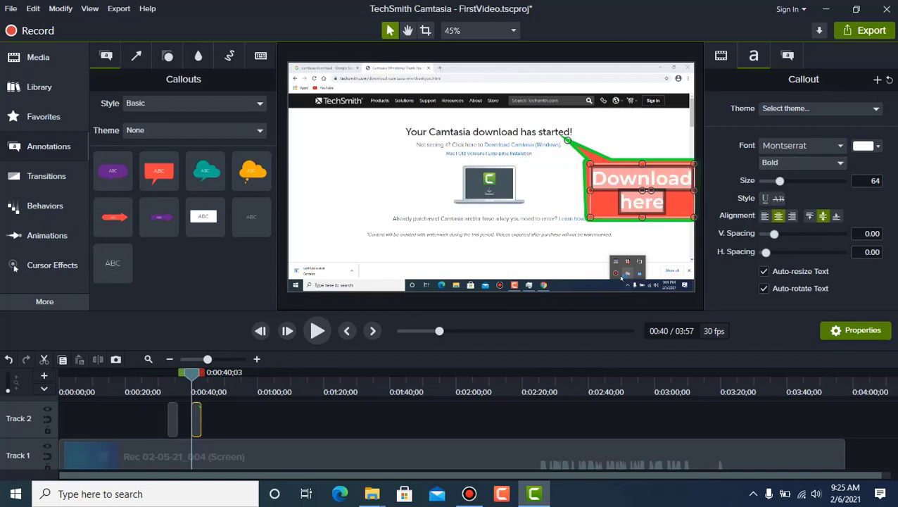
left_click(870, 146)
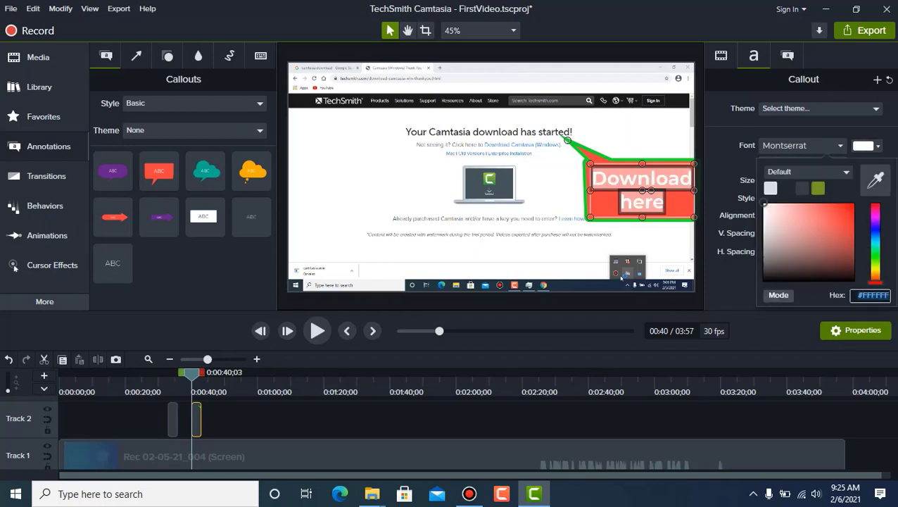
left_click(787, 188)
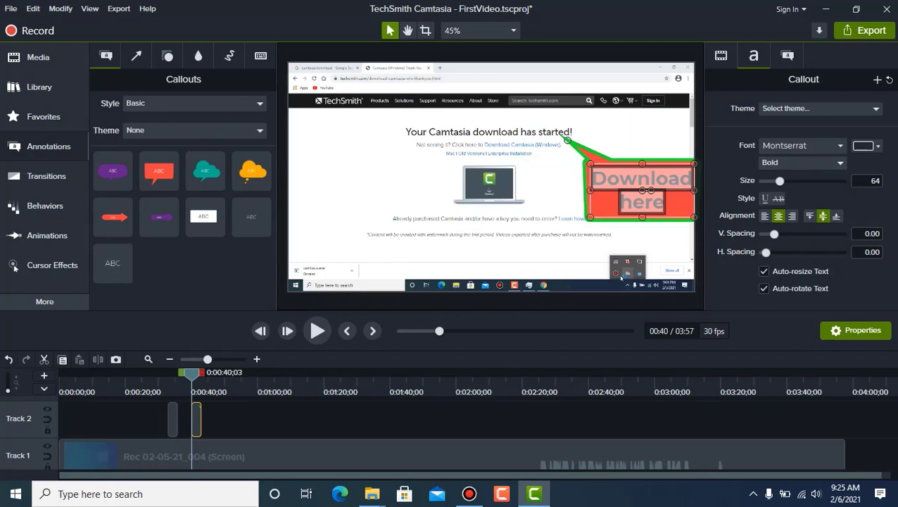
left_click(622, 278)
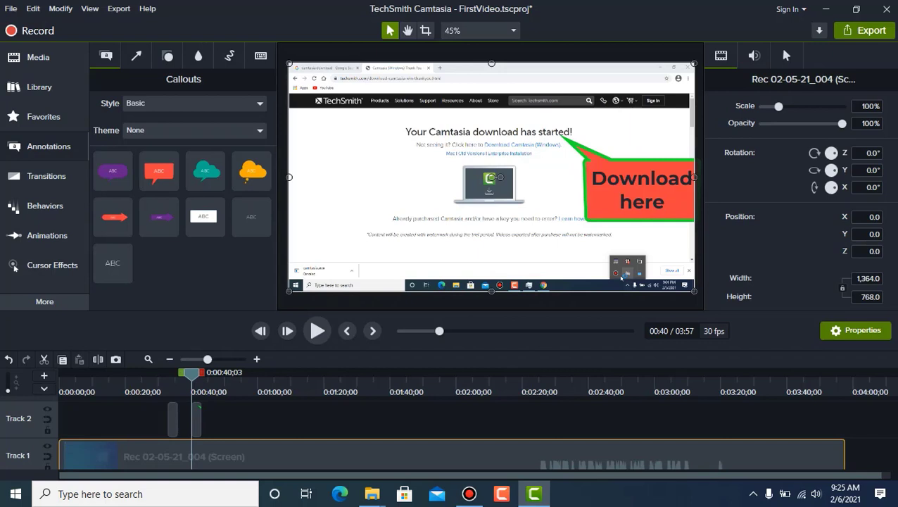
left_click(642, 190)
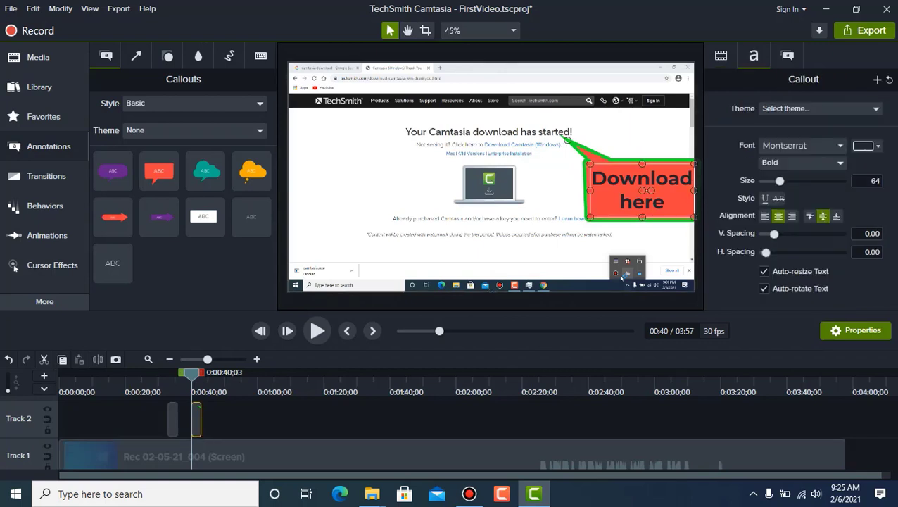
Give the callout a dark grey fill at 5% opacity and shift it slightly left to fit fully inside the video frame.
left_click(787, 55)
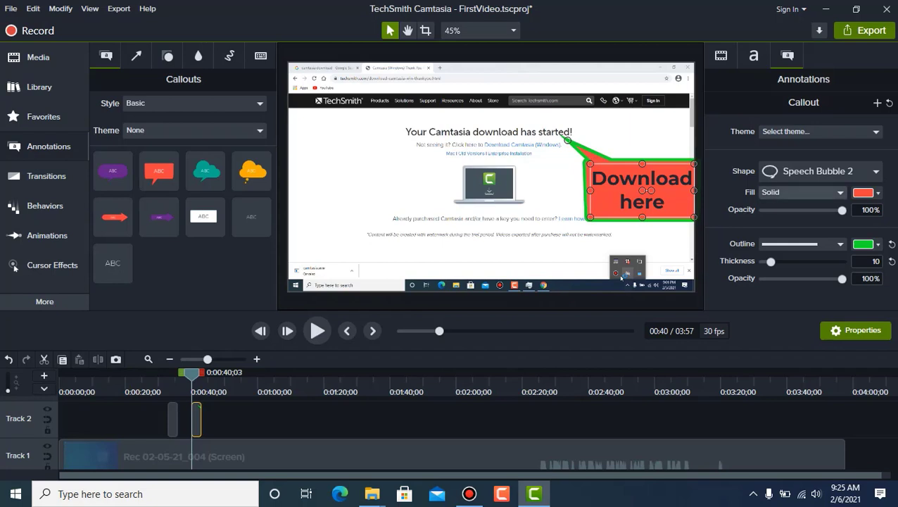
left_click(866, 192)
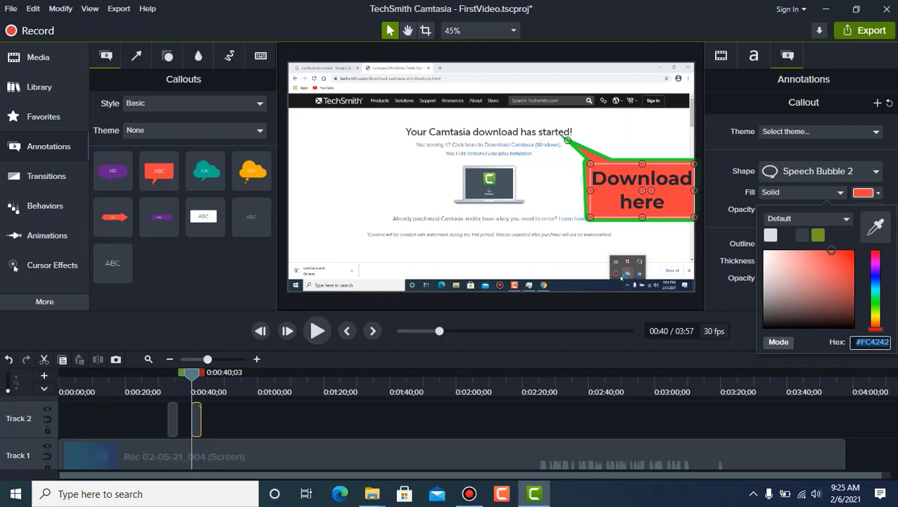
key("BackSpace")
key("Return")
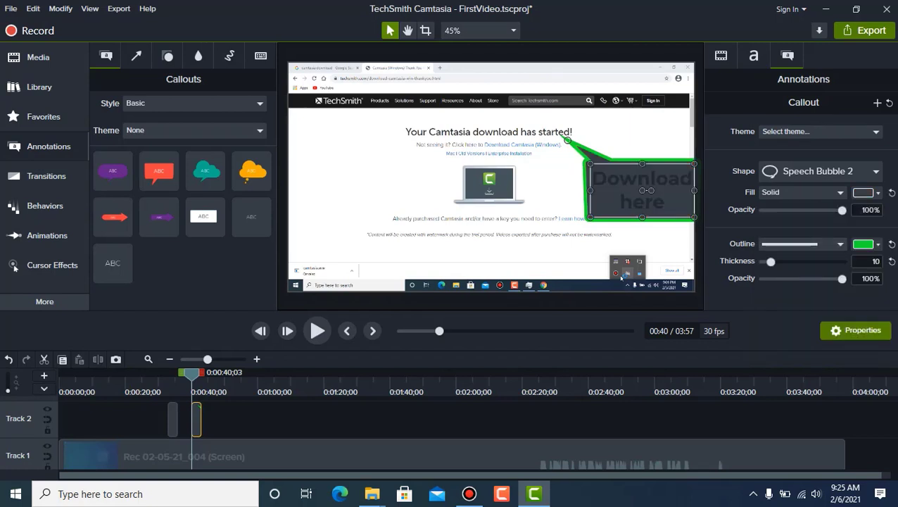
left_click(552, 194)
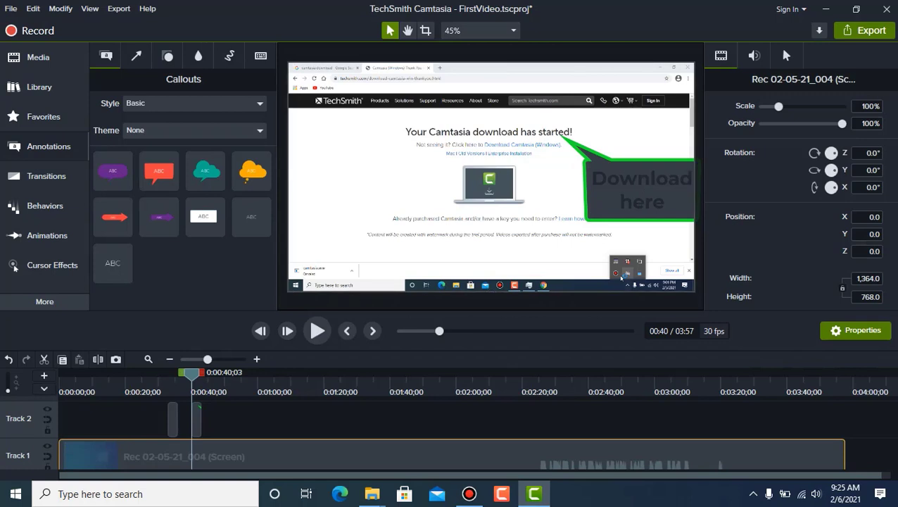
left_click(642, 201)
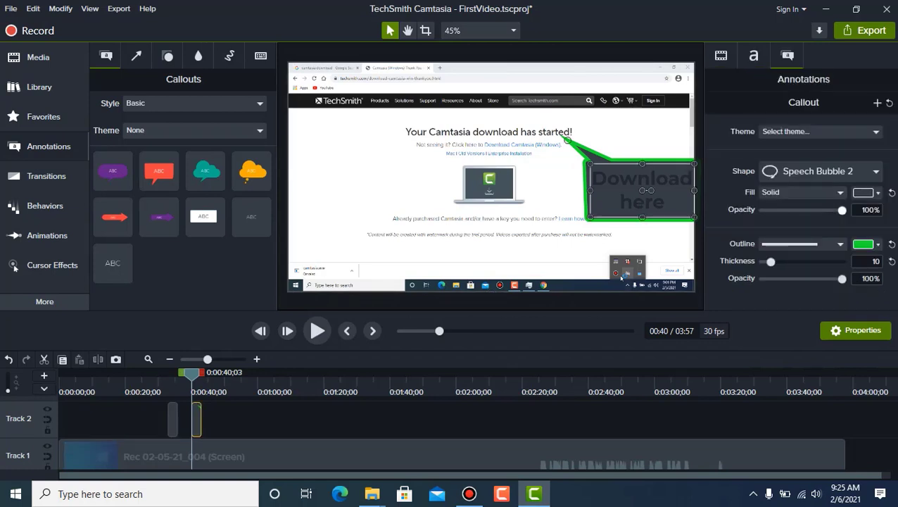
left_click_drag(842, 210, 767, 209)
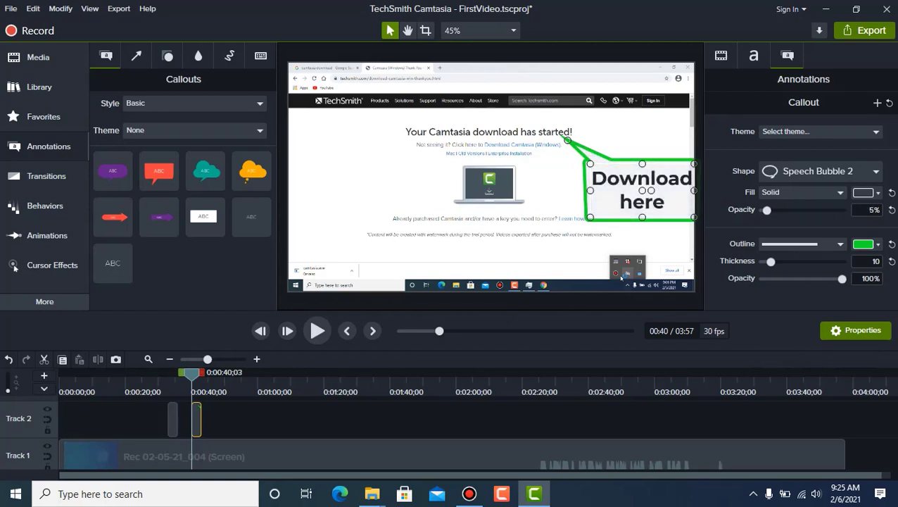
left_click(556, 247)
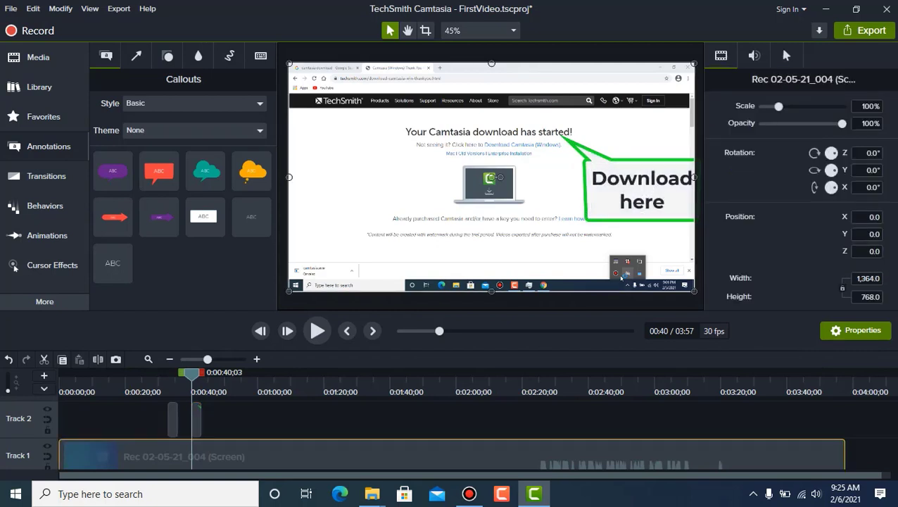
mouse_move(642, 190)
left_mouse_down()
mouse_move(616, 178)
mouse_move(626, 189)
left_mouse_up()
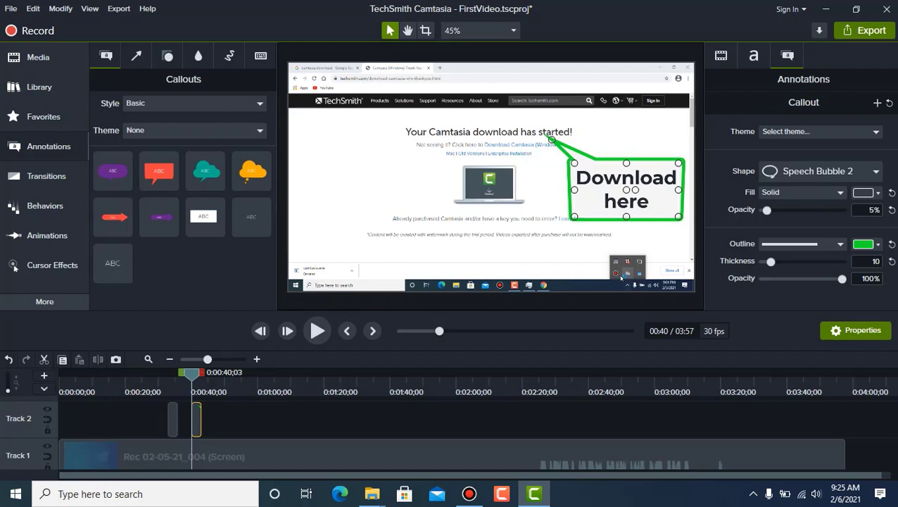
Try the Thought Bubble 1 and Text Arrow 1 shapes on the "Download here" callout, finishing with Text Rectangle.
left_click(820, 171)
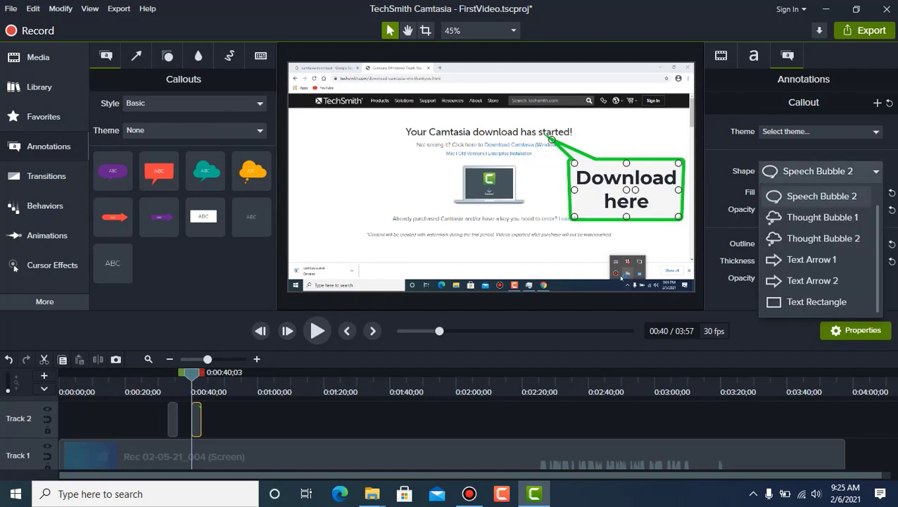
key("Escape")
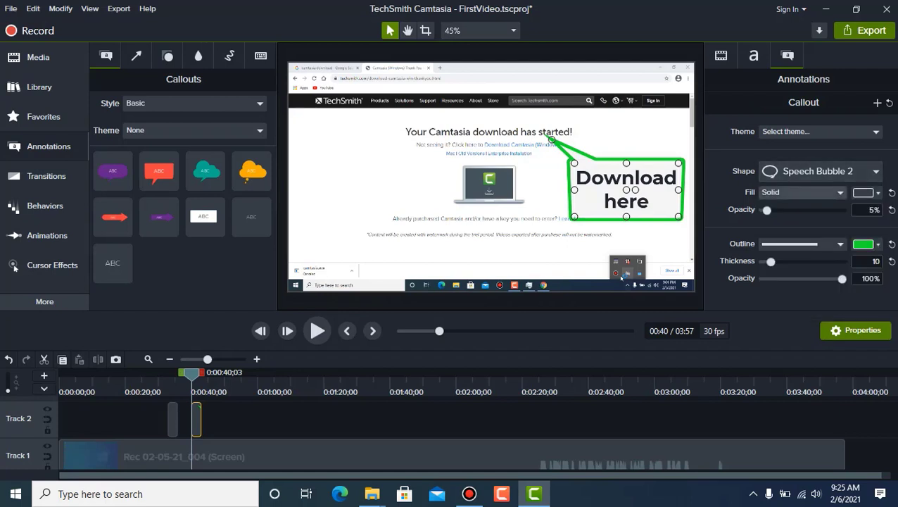
left_click(620, 279)
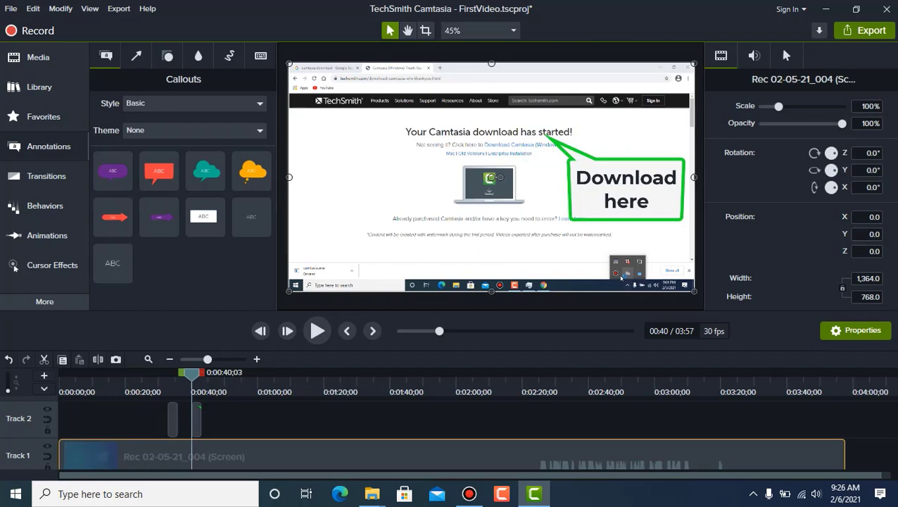
left_click(626, 190)
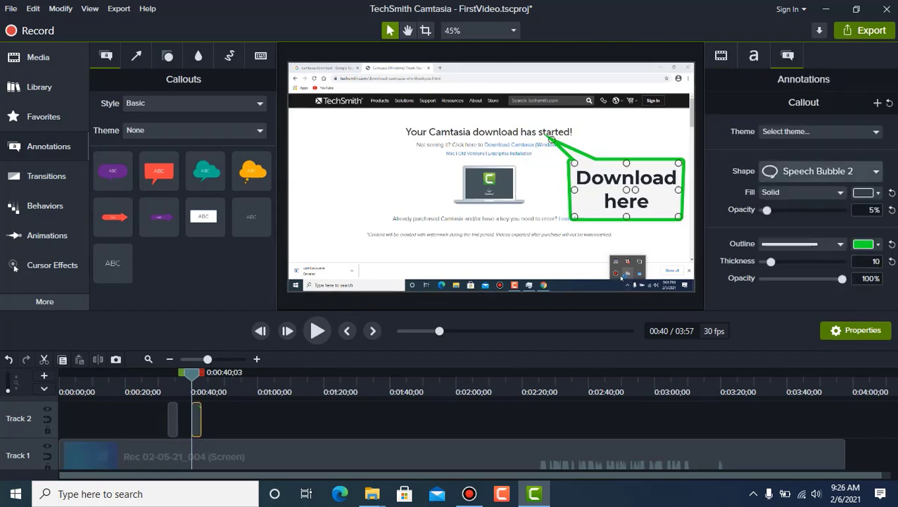
left_click(819, 171)
left_click(799, 230)
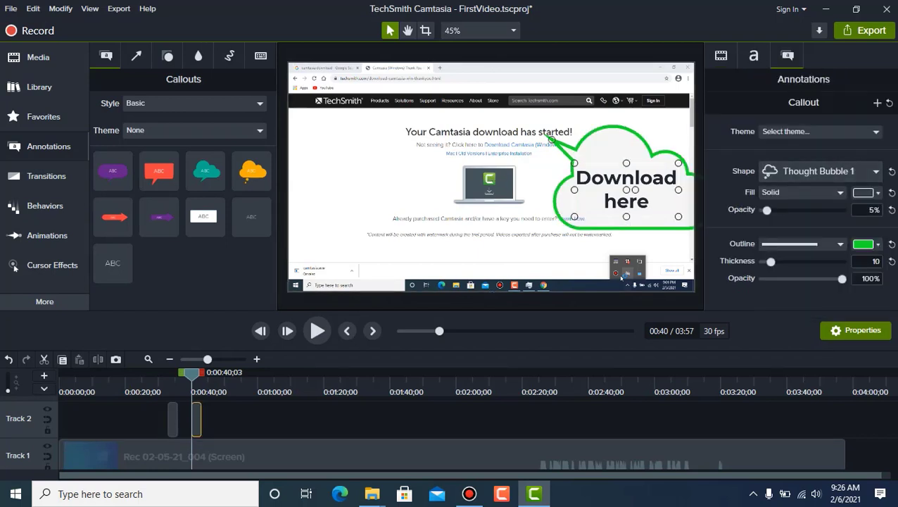
left_click(818, 171)
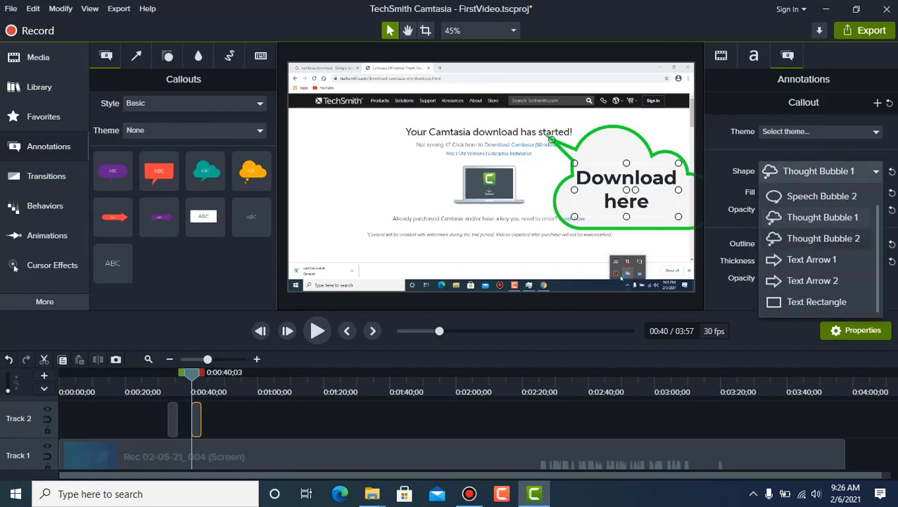
left_click(812, 259)
left_click(819, 171)
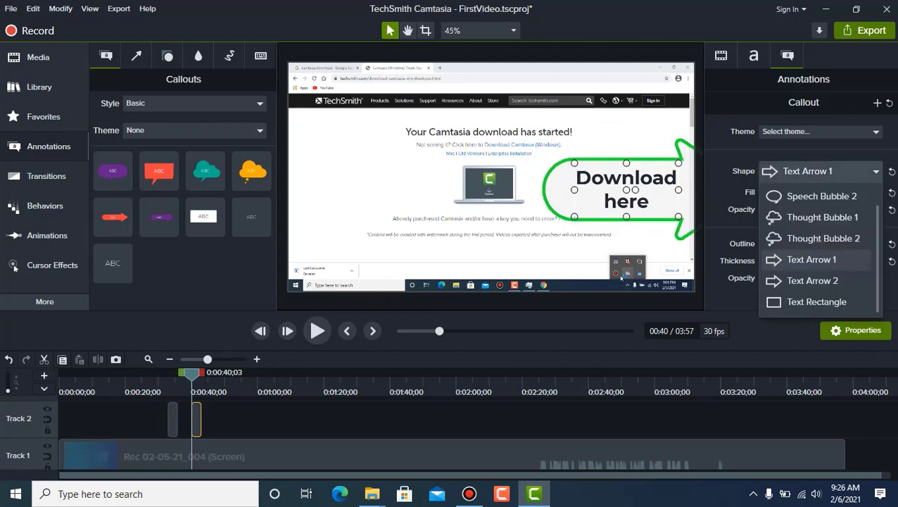
left_click(816, 302)
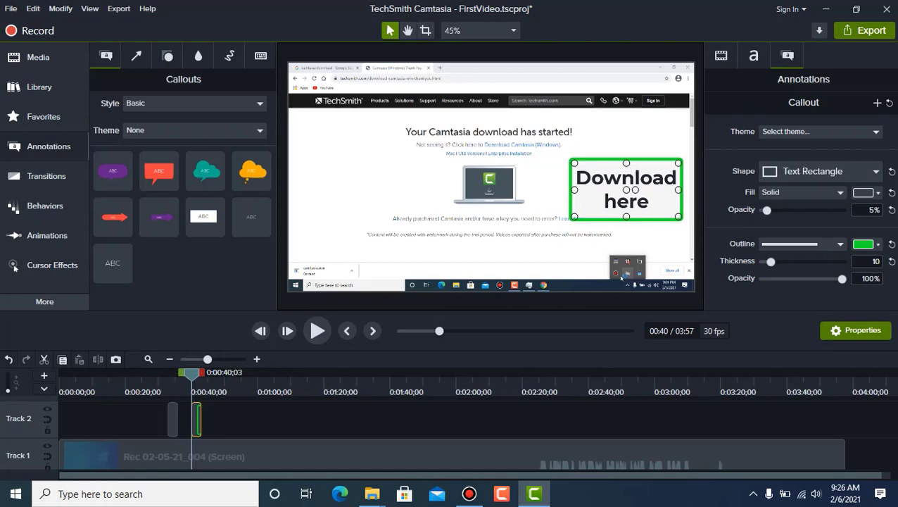
Add a white Text Rectangle callout over the "Your Camtasia download has started!" heading and widen it to span the heading.
left_click(525, 229)
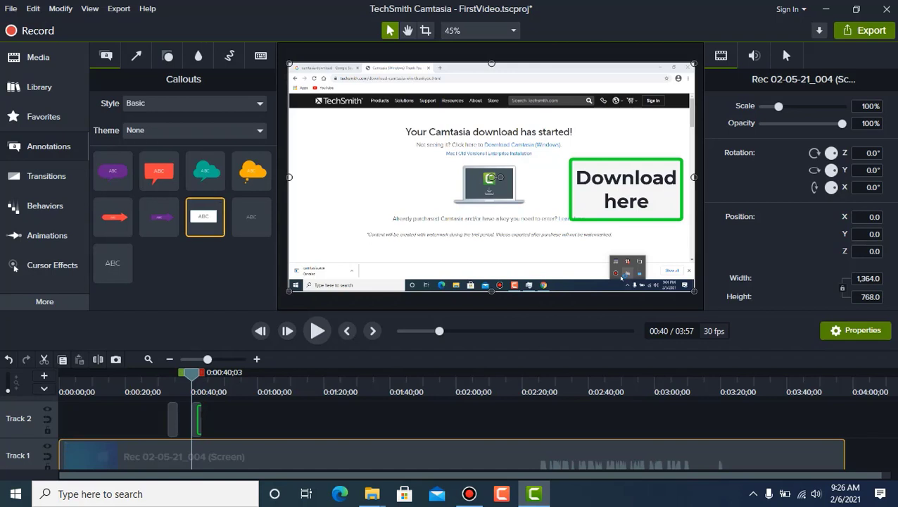
mouse_move(203, 216)
left_mouse_down()
mouse_move(437, 150)
mouse_move(471, 124)
mouse_move(476, 132)
mouse_move(586, 132)
left_mouse_up()
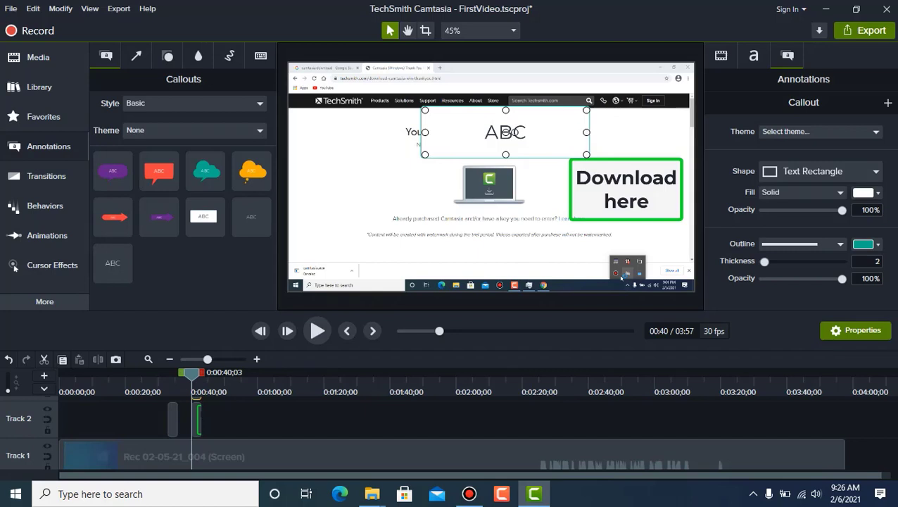
left_click_drag(425, 131, 394, 132)
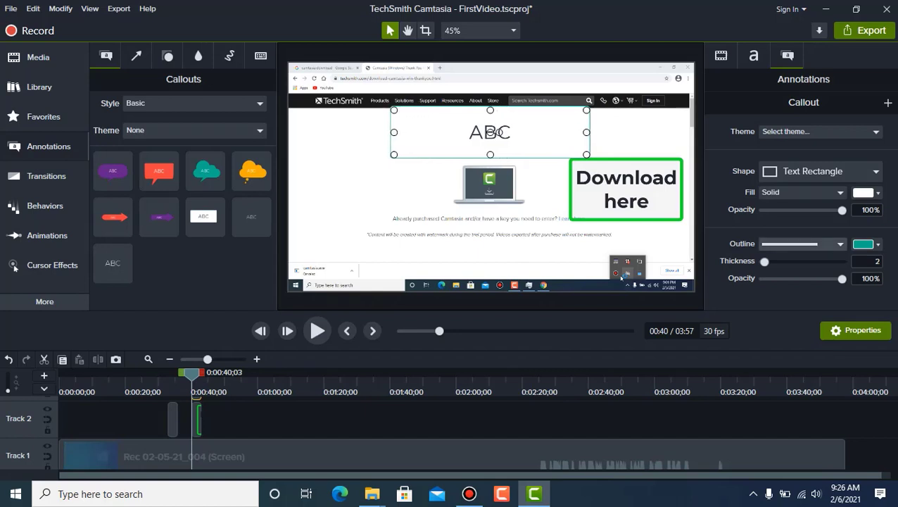
Give the new callout a dark grey outline with thickness 17 and lower its fill opacity to 3%.
left_click(866, 244)
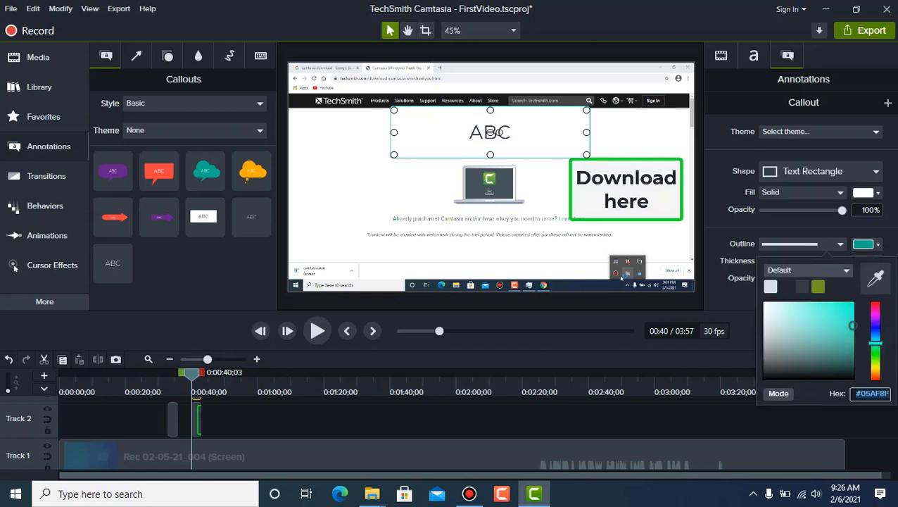
left_click(802, 286)
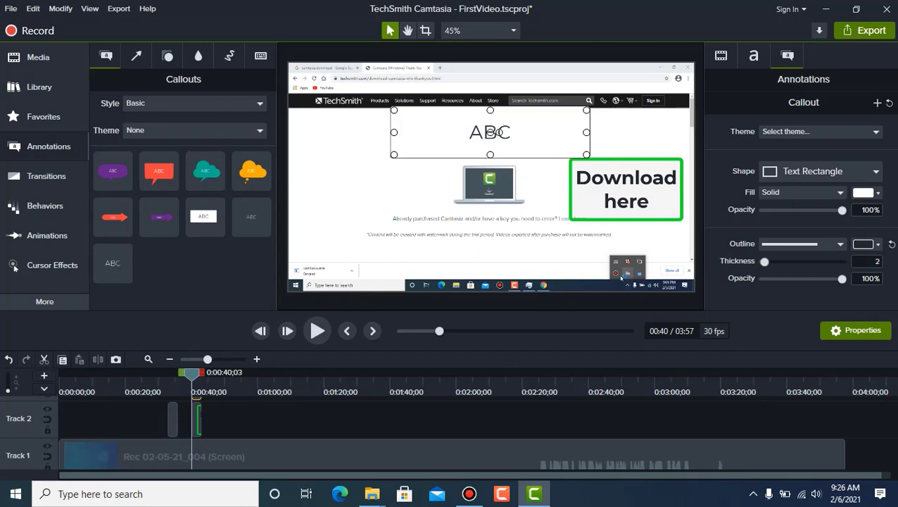
left_click_drag(765, 261, 776, 261)
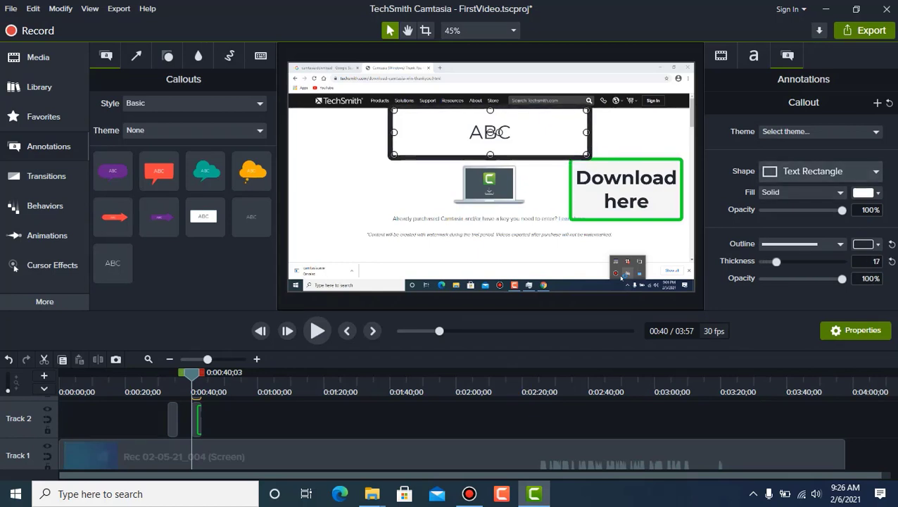
left_click(802, 192)
left_click(774, 209)
left_click_drag(842, 209, 765, 210)
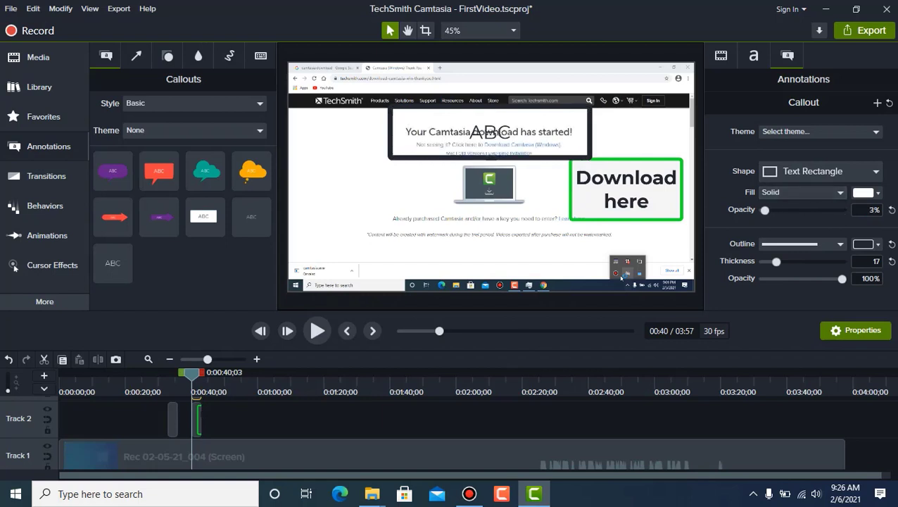
Shift the new callout slightly down over the heading, and delete it.
left_click(486, 143)
mouse_move(490, 133)
left_mouse_down()
mouse_move(492, 153)
mouse_move(492, 141)
left_mouse_up()
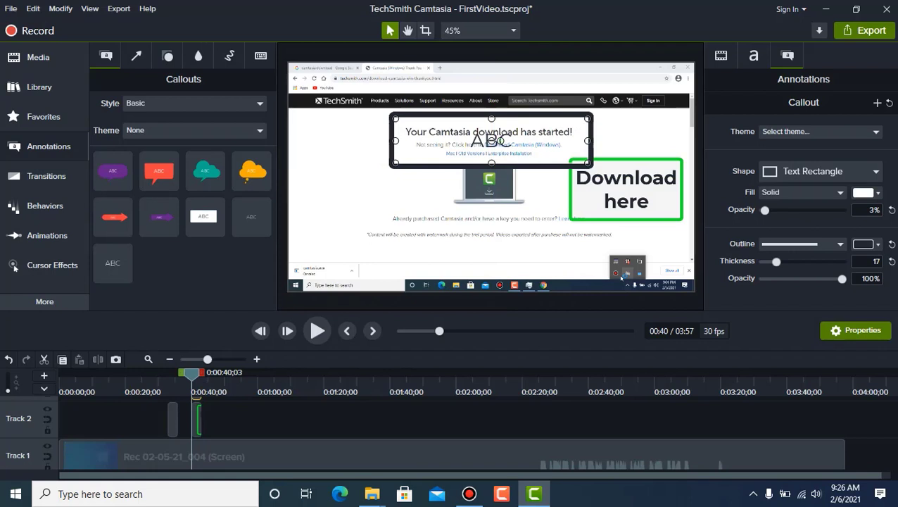
key("Delete")
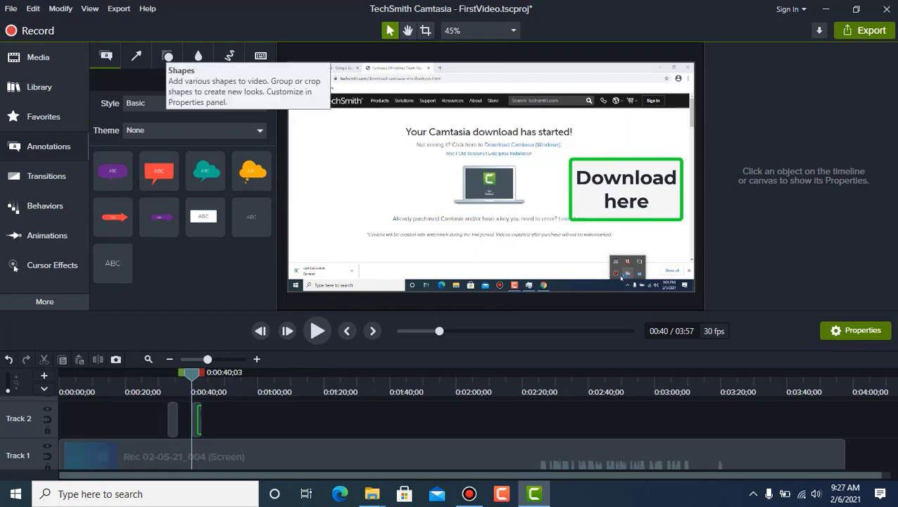
Add a white rectangle shape over the "Your Camtasia download has started!" heading and widen it to cover the heading's full width.
left_click(168, 55)
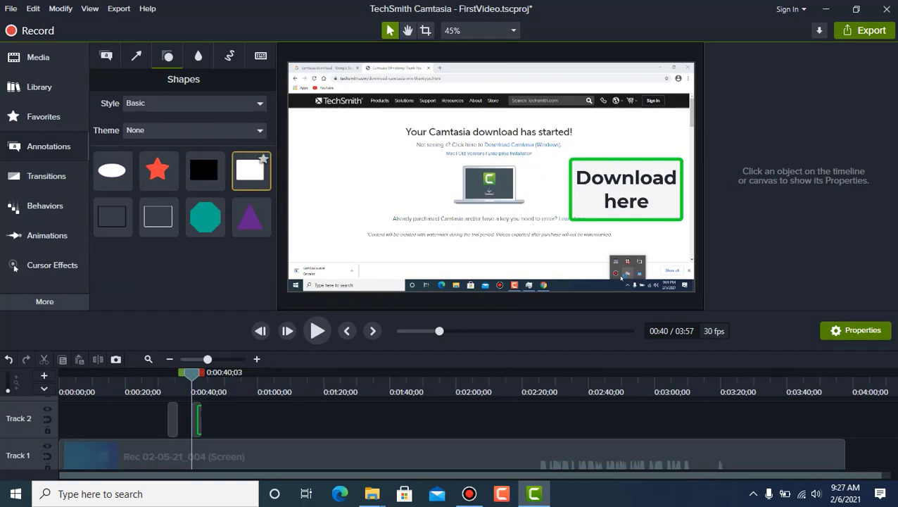
key("ctrl+a")
left_click_drag(251, 170, 589, 136)
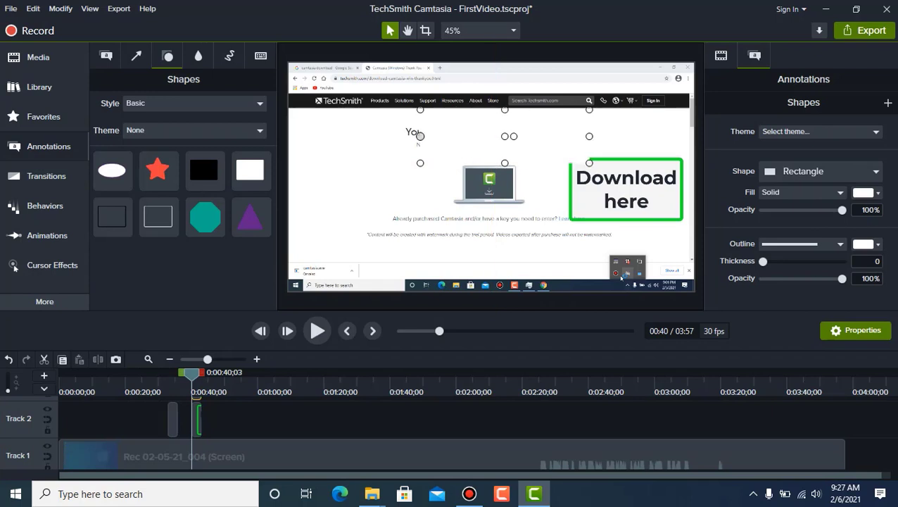
left_click_drag(420, 136, 389, 136)
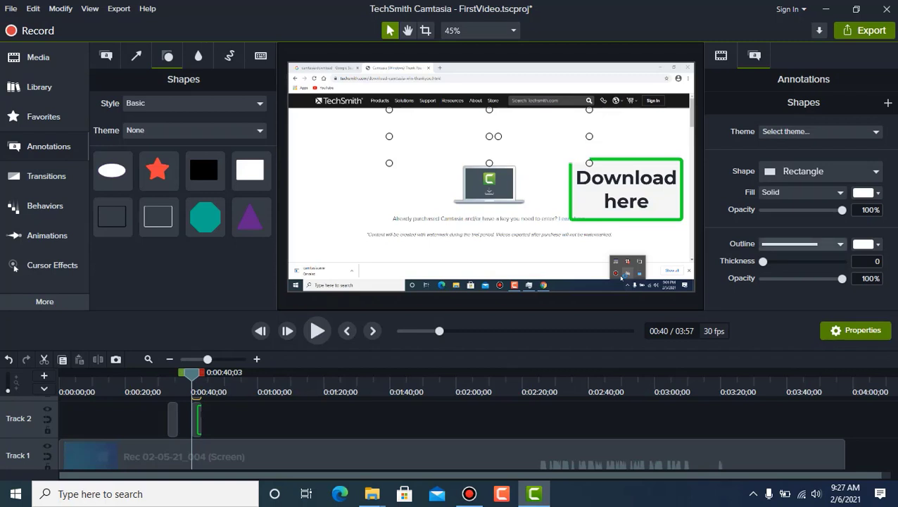
Give the rectangle a red #F1213A outline with thickness 13.
left_click(839, 244)
left_click(864, 244)
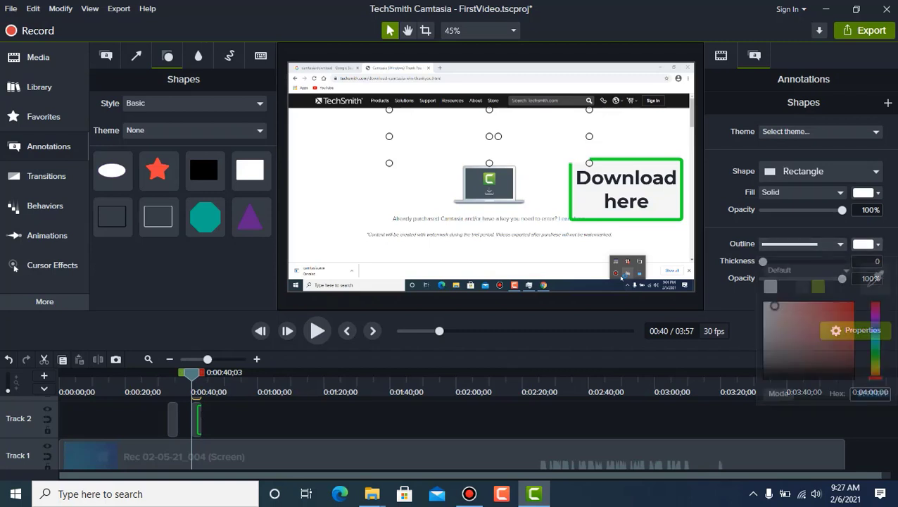
left_click(864, 245)
left_click(875, 306)
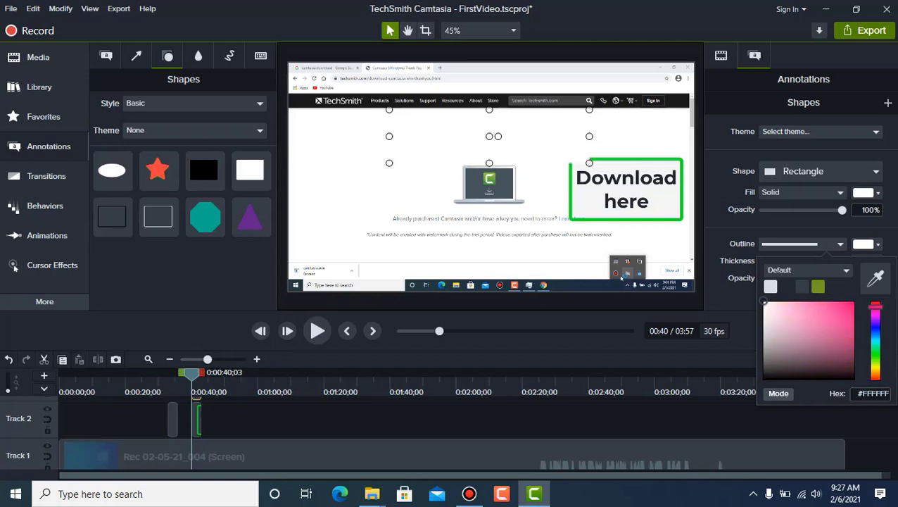
left_click_drag(875, 307, 875, 302)
left_click(867, 245)
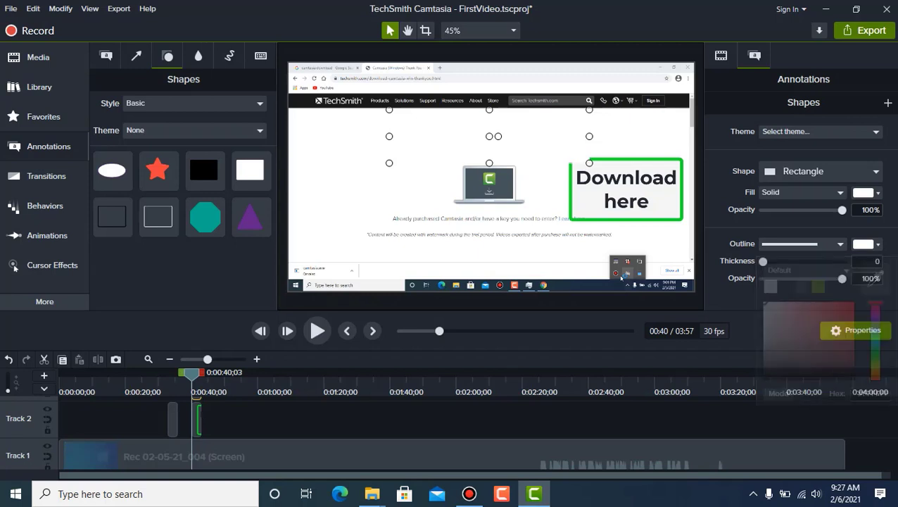
left_click_drag(764, 261, 774, 261)
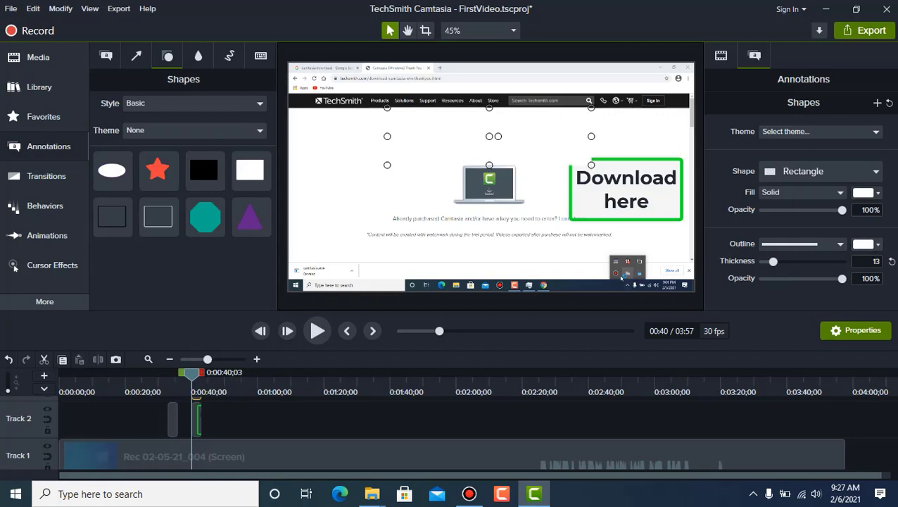
left_click(866, 244)
left_click(843, 305)
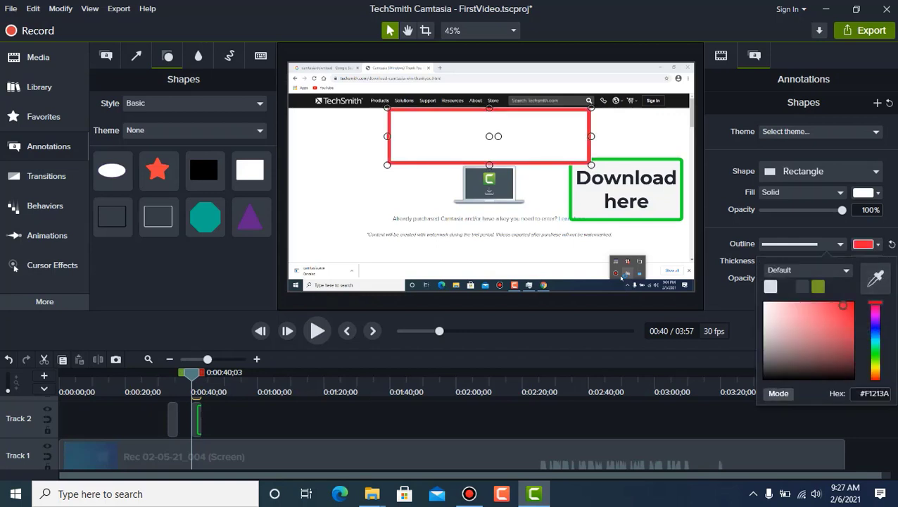
left_click(741, 227)
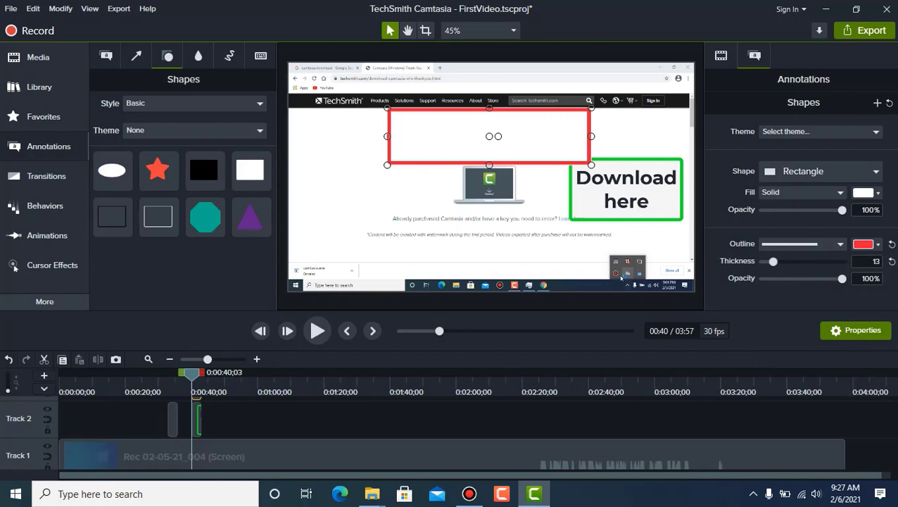
Set the rectangle's fill opacity to 0% and reduce its height to frame only the "Your Camtasia download has started!" line.
left_click_drag(842, 210, 762, 210)
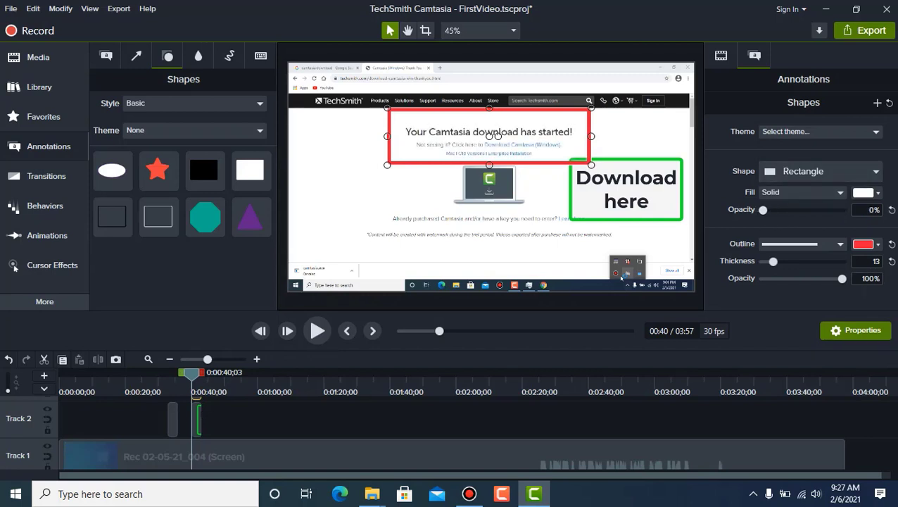
left_click_drag(489, 165, 488, 147)
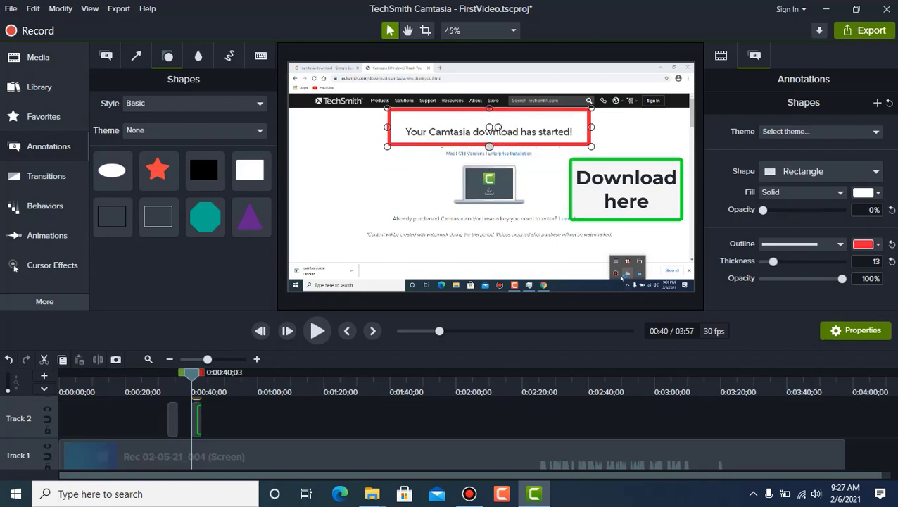
left_click_drag(489, 108, 489, 116)
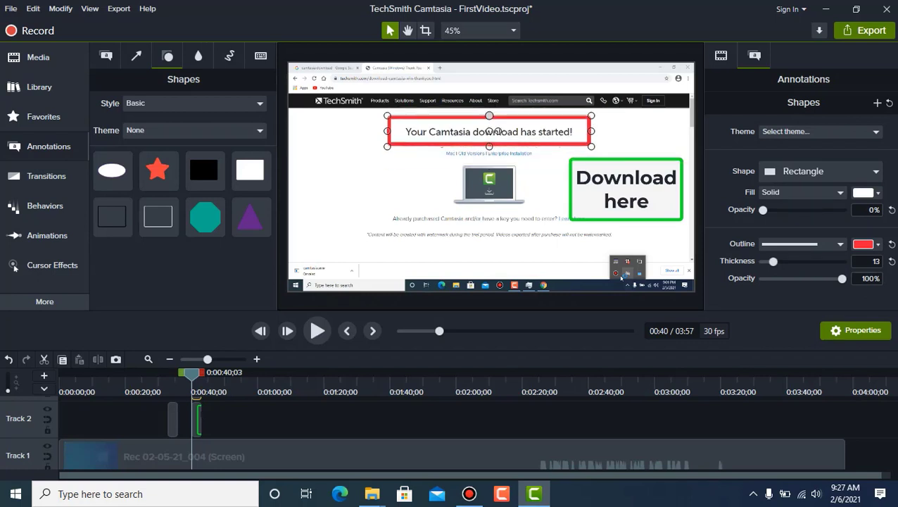
left_click(429, 184)
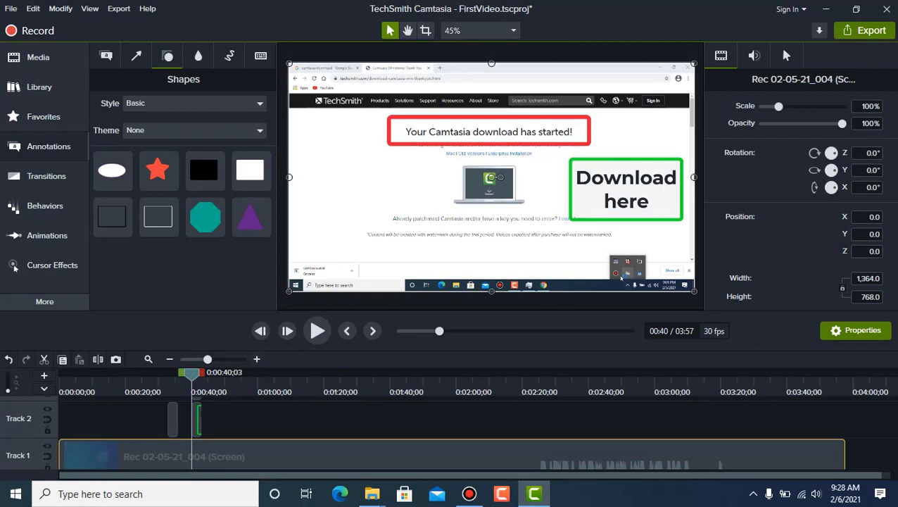
Add a Text Rectangle callout at 0:00:59;14 and stretch it to cover the whole video frame.
left_click(267, 420)
left_click_drag(192, 375, 255, 375)
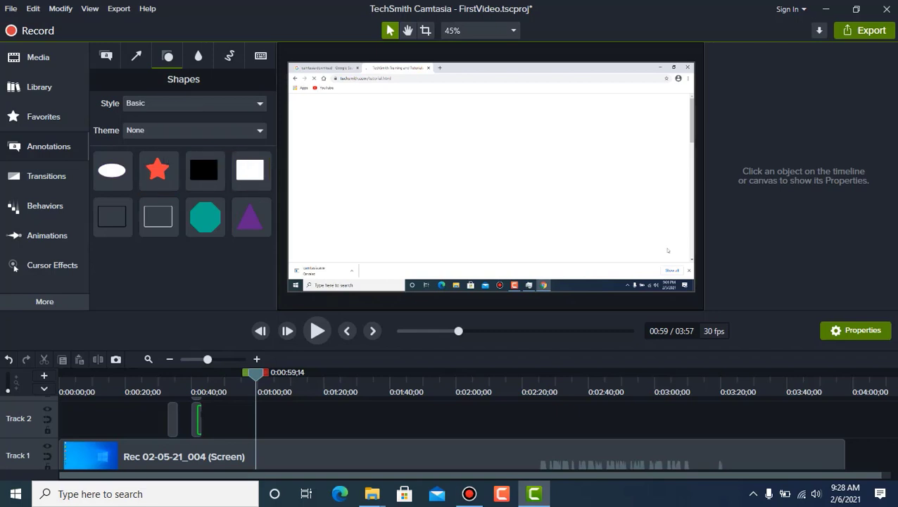
left_click(106, 56)
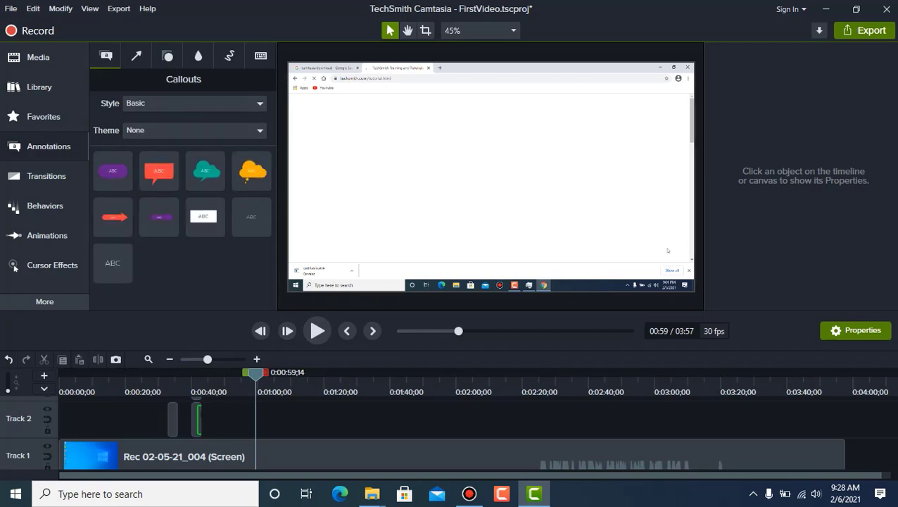
left_click_drag(204, 216, 452, 170)
left_click_drag(500, 193, 694, 291)
left_click_drag(397, 148, 289, 63)
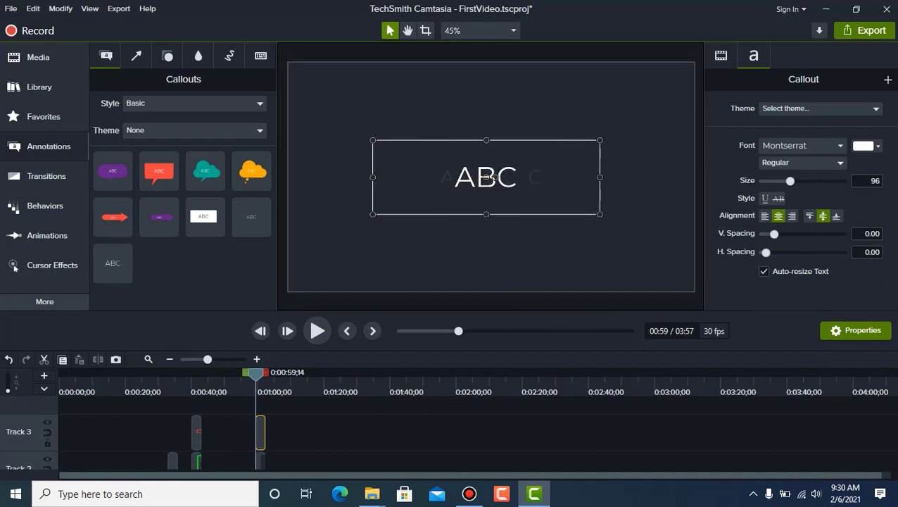
Replace the white text callout's "ABC" placeholder with "Training and tutorials".
double_click(487, 178)
type("Tr")
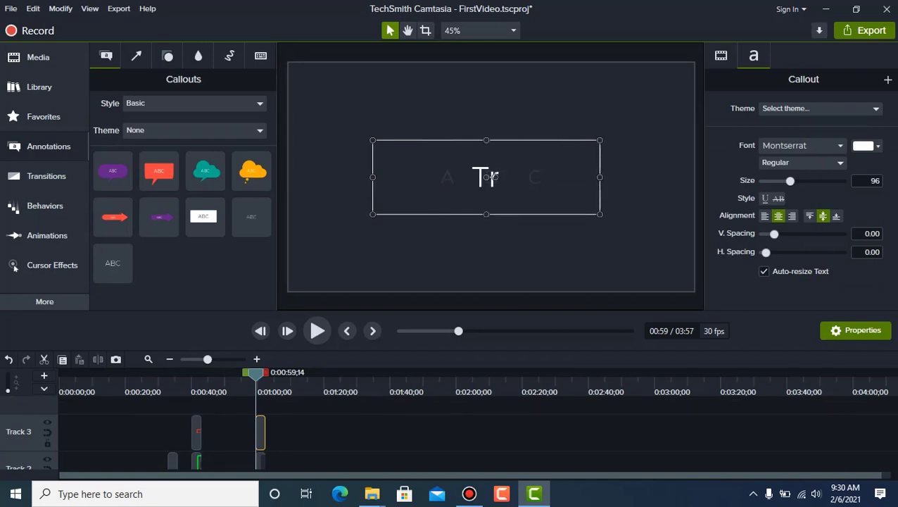
type("aining and tur")
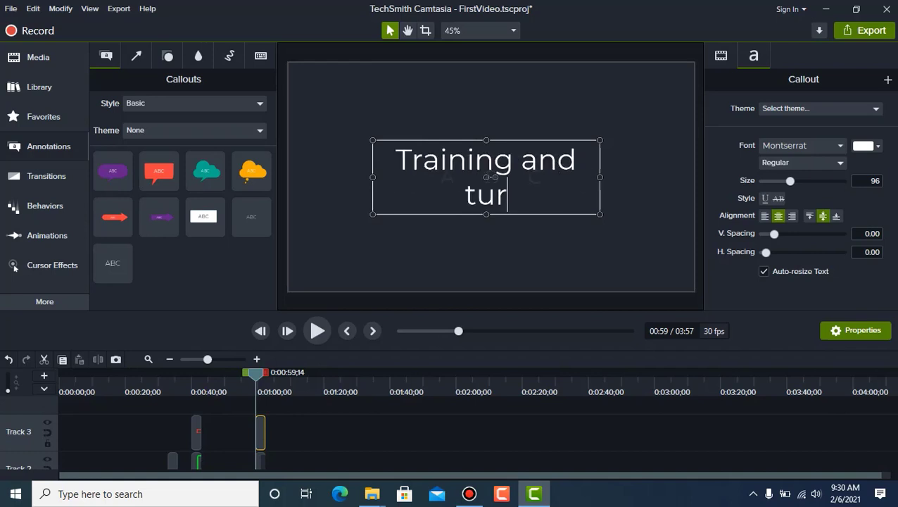
key("BackSpace")
type("torials")
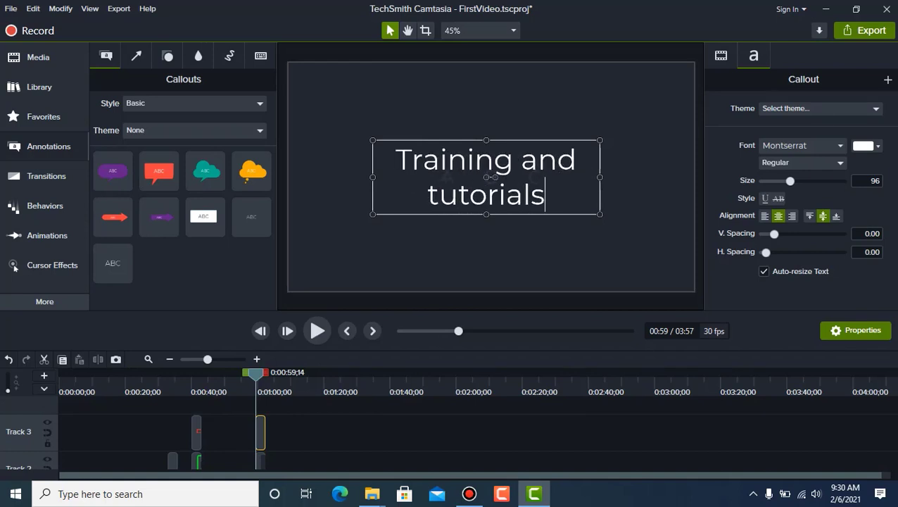
Widen the "Training and tutorials" text box on both sides until its text fits on one line.
left_click_drag(599, 177, 675, 178)
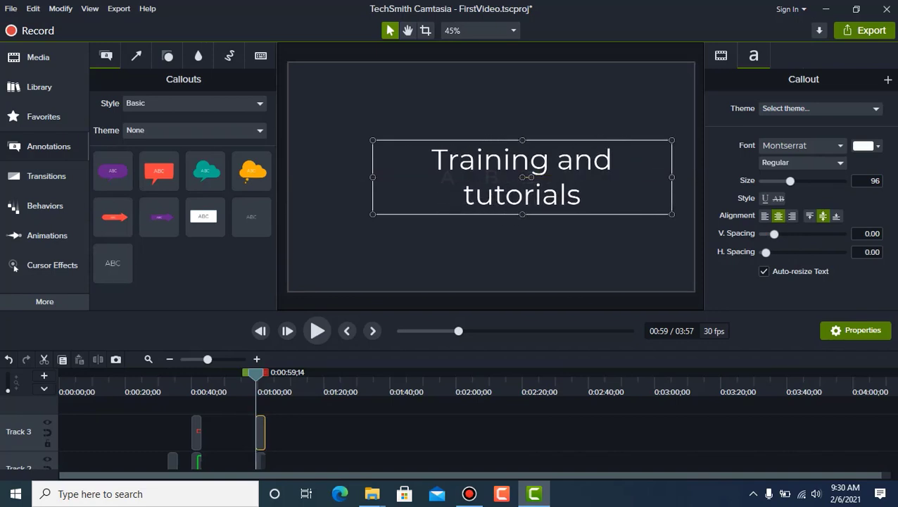
left_click_drag(372, 178, 333, 177)
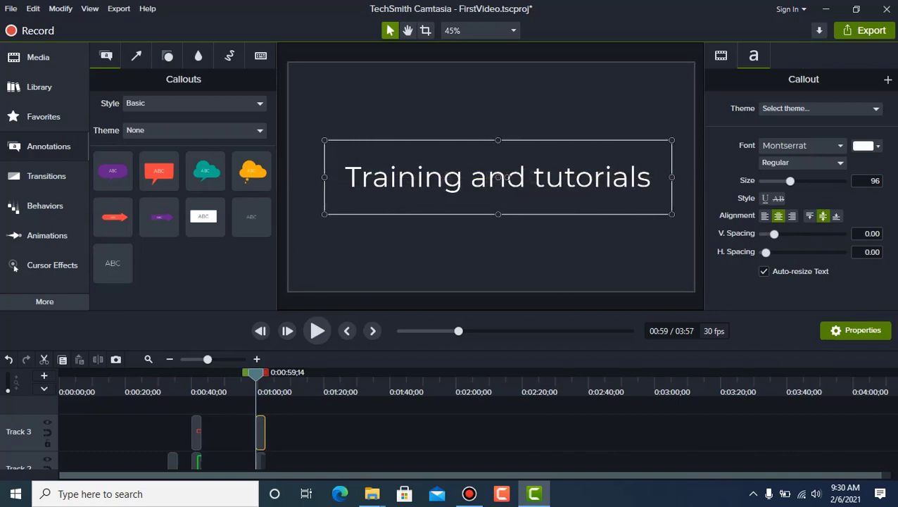
left_click(496, 178)
left_click(497, 178)
Play the video from just before the "Training and tutorials" title and stop at 0:01:05;27.
left_click_drag(256, 375, 252, 374)
key("space")
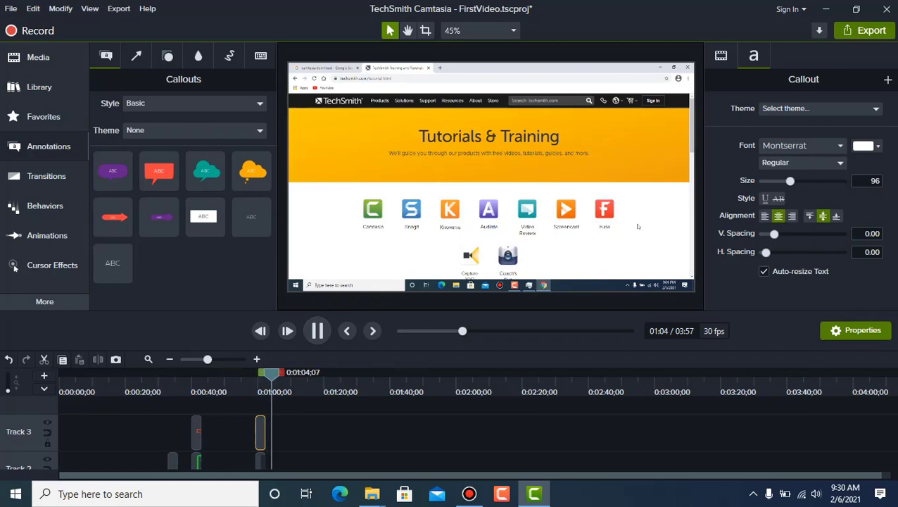
key("space")
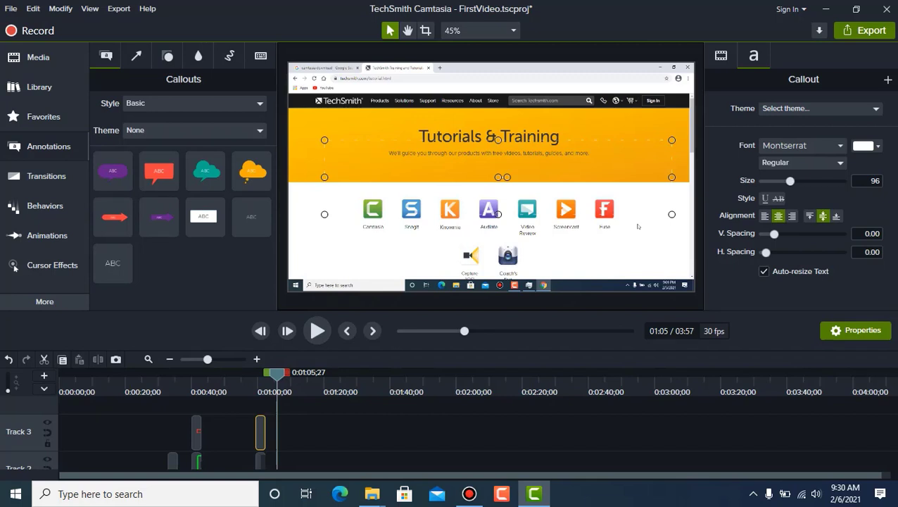
Add a Blur annotation over the "Tutorials & Training" heading at 0:01:05;27 and reduce its height to cover just the heading.
left_click(168, 55)
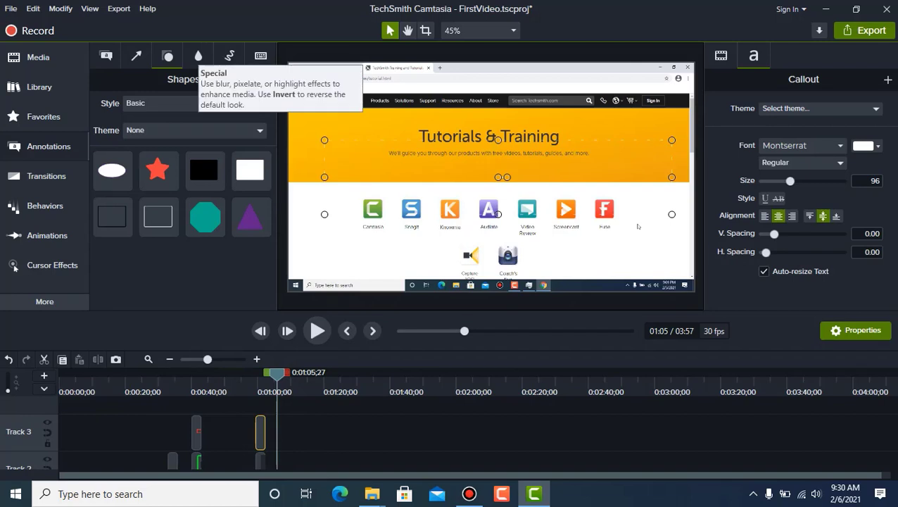
left_click(198, 56)
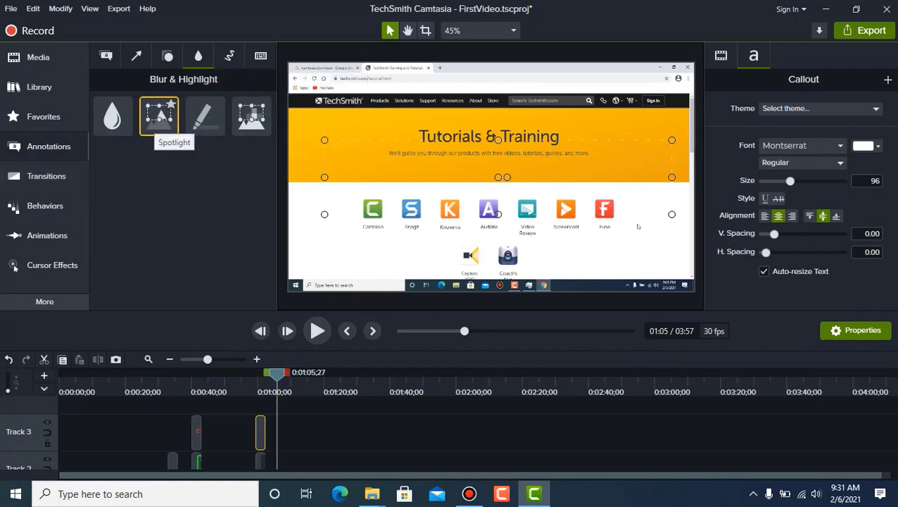
mouse_move(112, 116)
left_mouse_down()
mouse_move(90, 90)
mouse_move(440, 137)
mouse_move(598, 137)
left_mouse_up()
left_click_drag(494, 165, 494, 152)
left_click_drag(495, 108, 494, 121)
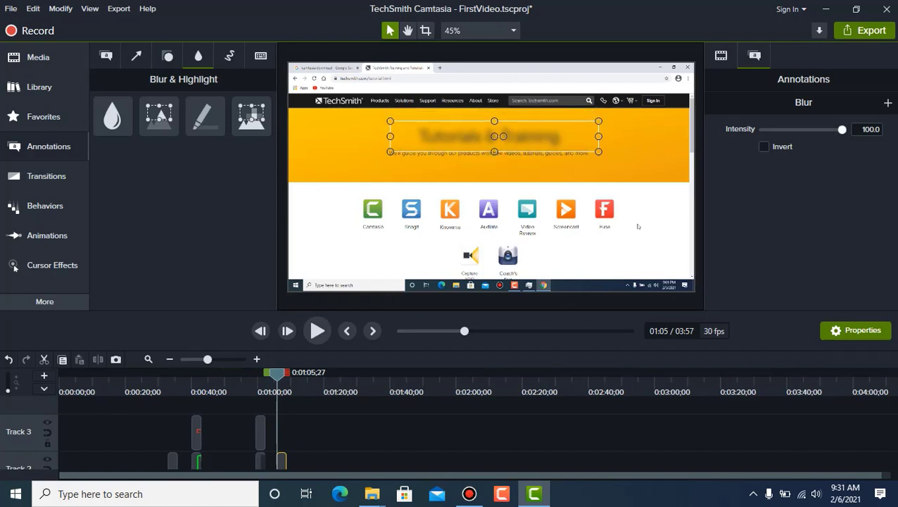
Reduce the heading blur's intensity to 65.8 and preview the video from 0:01:03;09 to 0:01:13;27.
left_click_drag(842, 128, 815, 129)
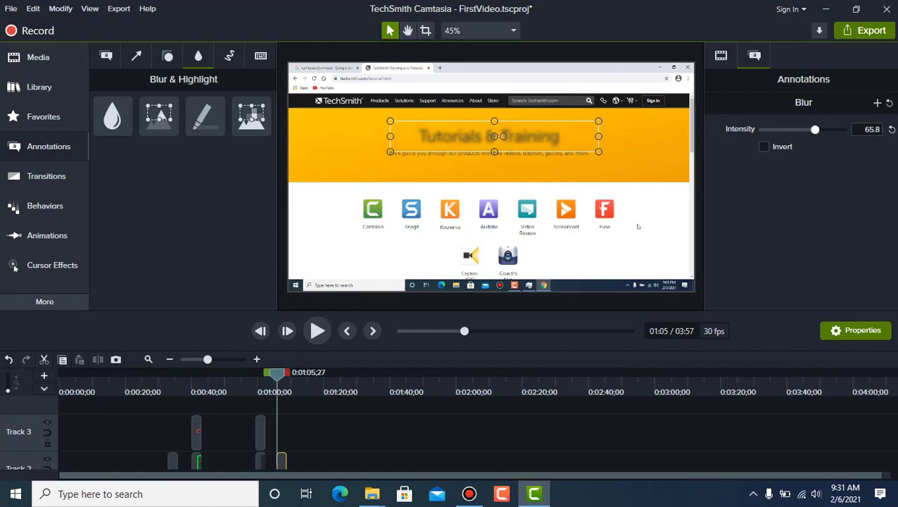
left_click(644, 169)
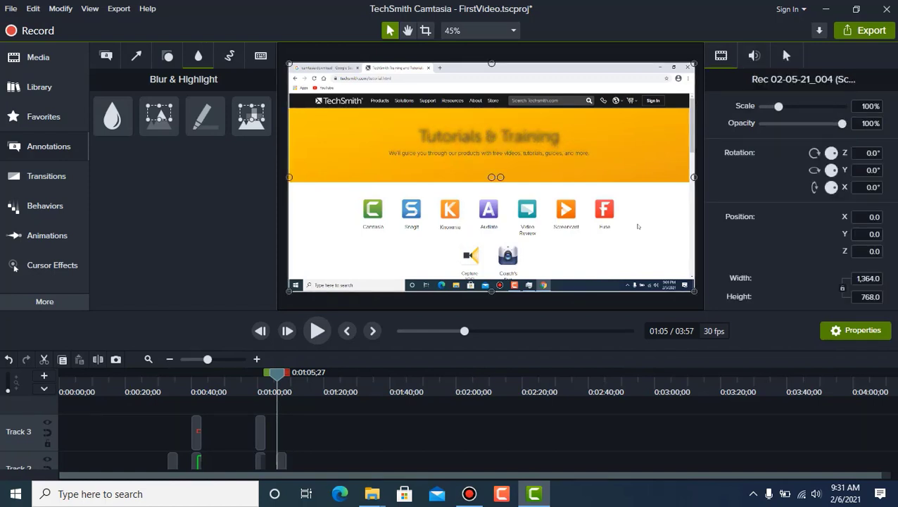
left_click_drag(277, 375, 268, 374)
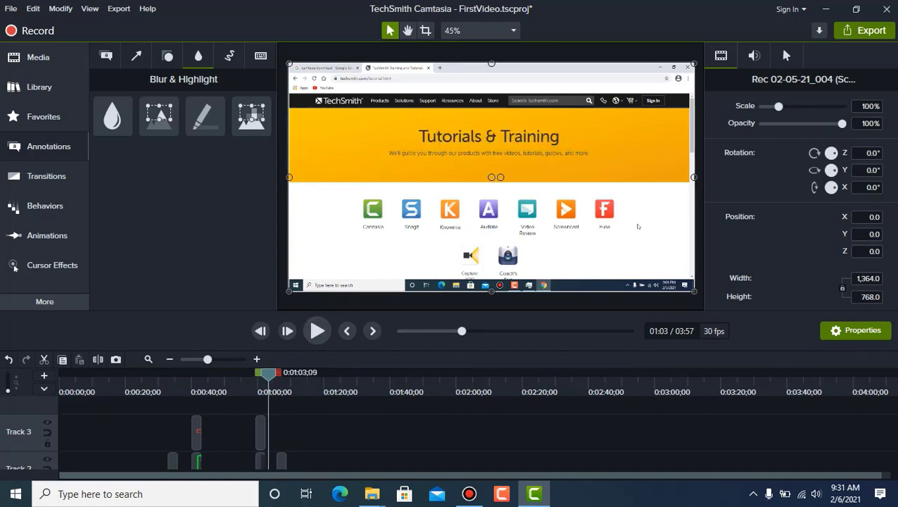
key("space")
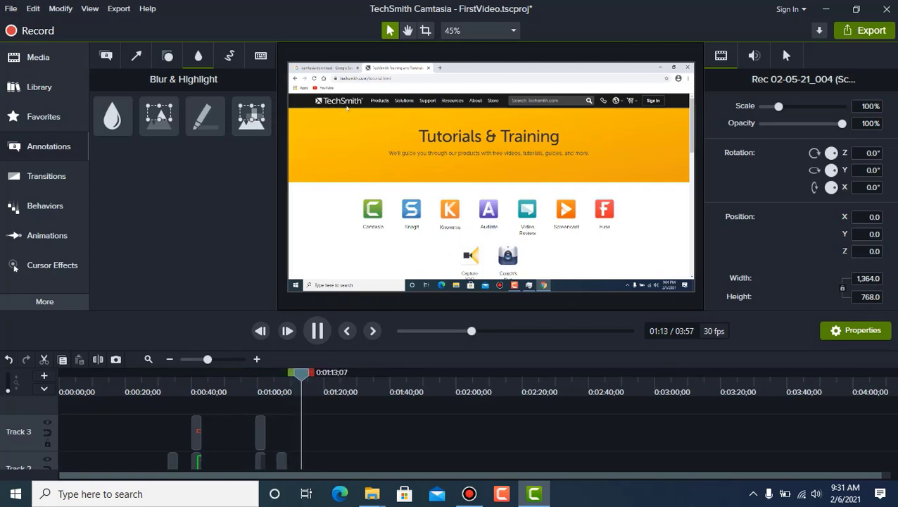
key("space")
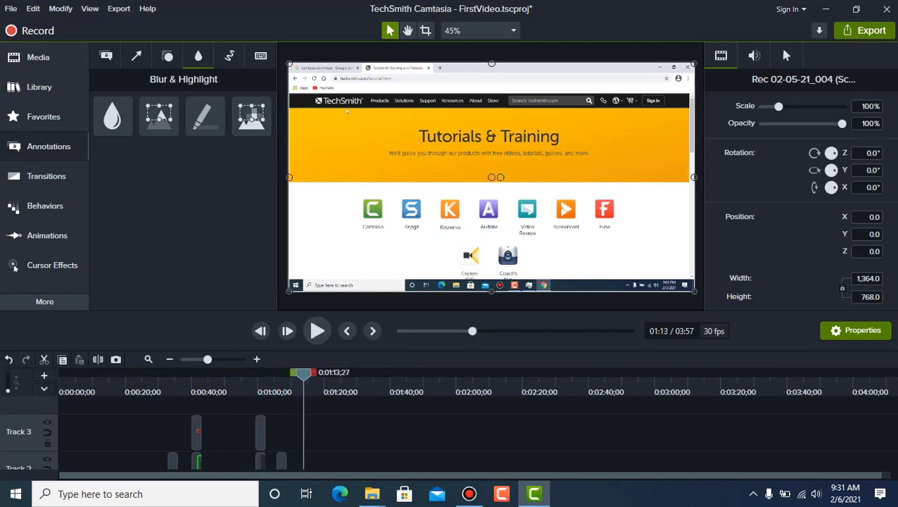
Add a second Blur annotation over the "Tutorials & Training" heading at 0:01:13;27 and preview it from 0:01:11;15 to 0:01:18;12.
left_click(283, 461)
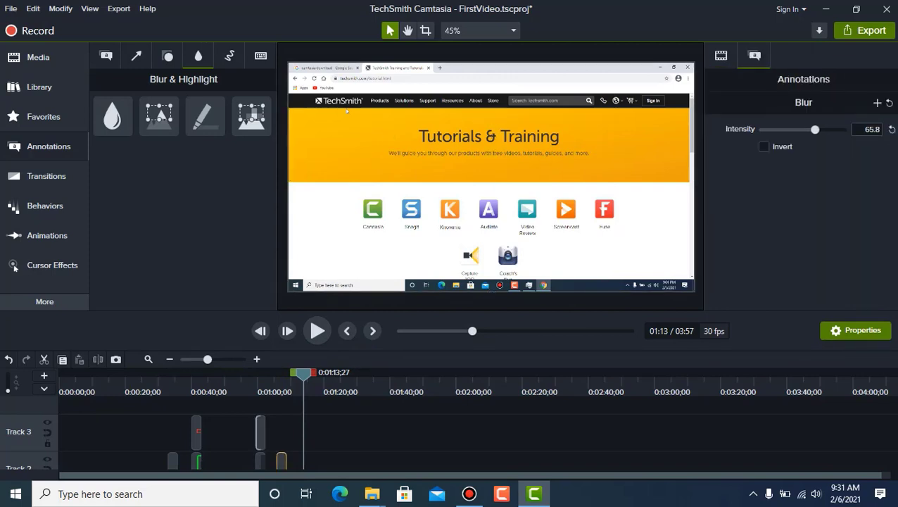
left_click(261, 431)
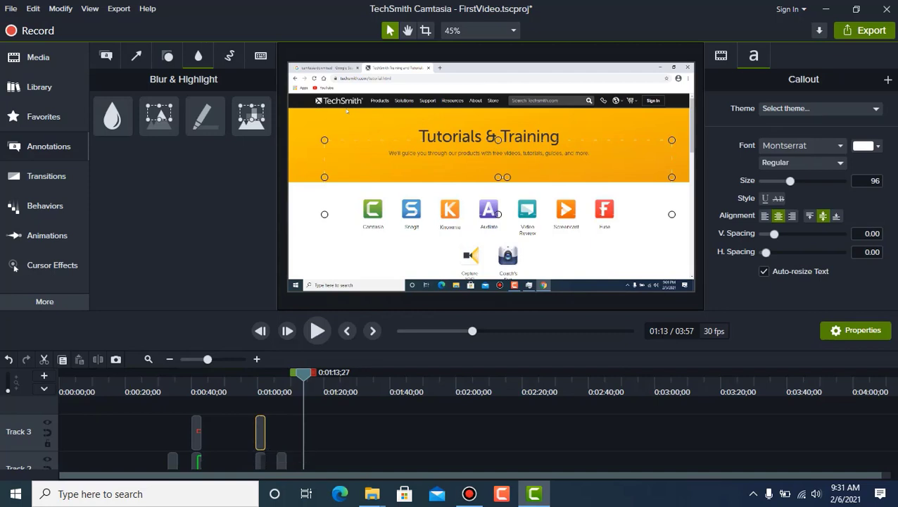
mouse_move(112, 116)
left_mouse_down()
mouse_move(257, 165)
mouse_move(402, 134)
mouse_move(441, 148)
mouse_move(441, 134)
mouse_move(599, 134)
left_mouse_up()
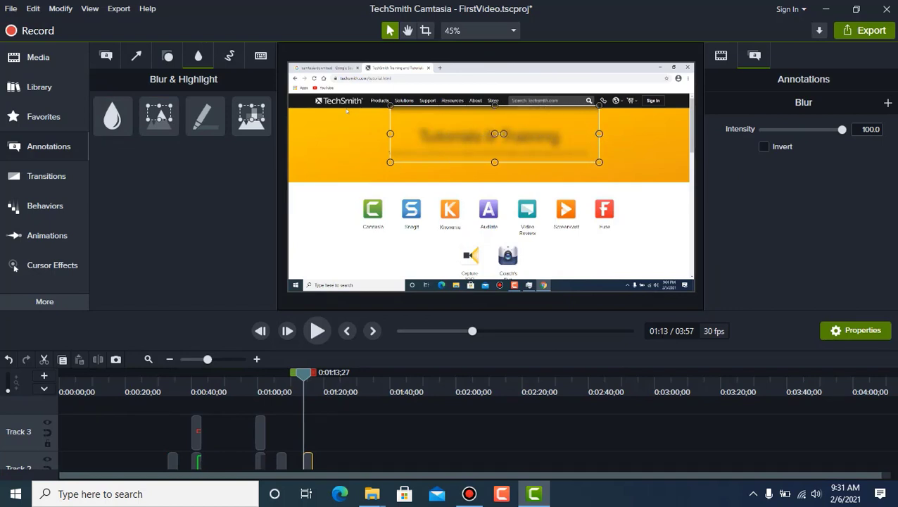
left_click_drag(303, 374, 295, 373)
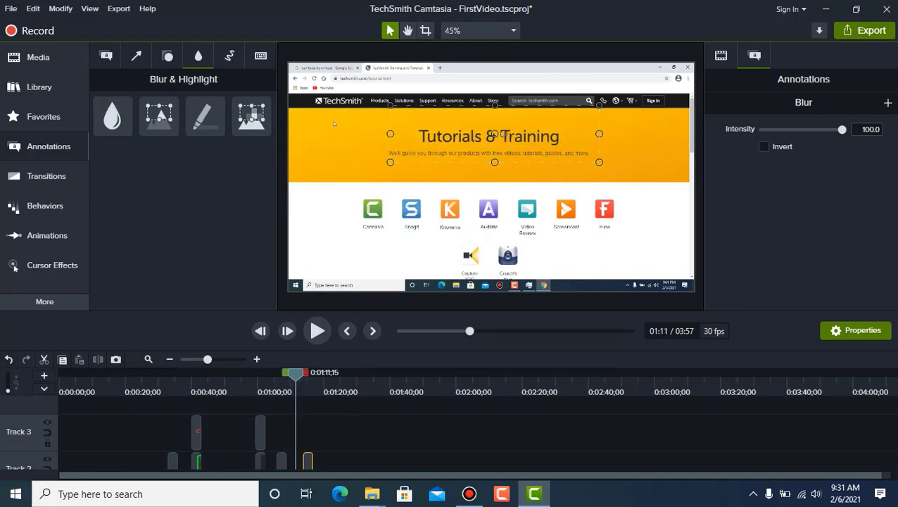
left_click(318, 331)
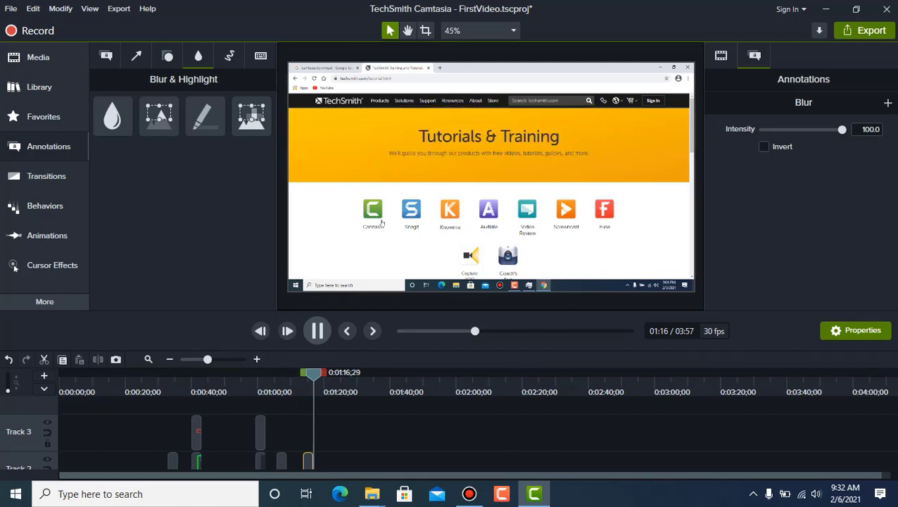
key("space")
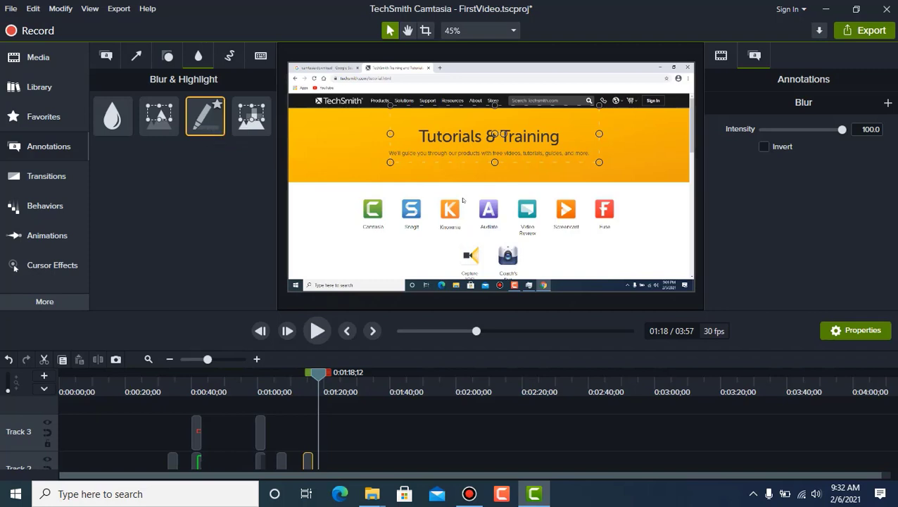
Add a Highlighter annotation at 0:01:18;12, position it over the upper row of product icons and widen it to cover all seven.
mouse_move(204, 116)
left_mouse_down()
mouse_move(449, 135)
mouse_move(239, 122)
left_mouse_up()
left_click_drag(361, 130, 588, 132)
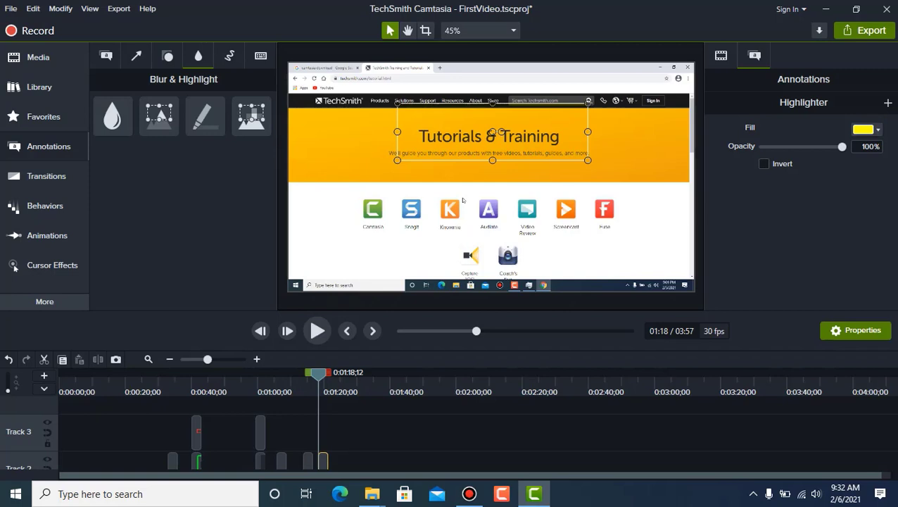
left_click_drag(492, 146, 447, 212)
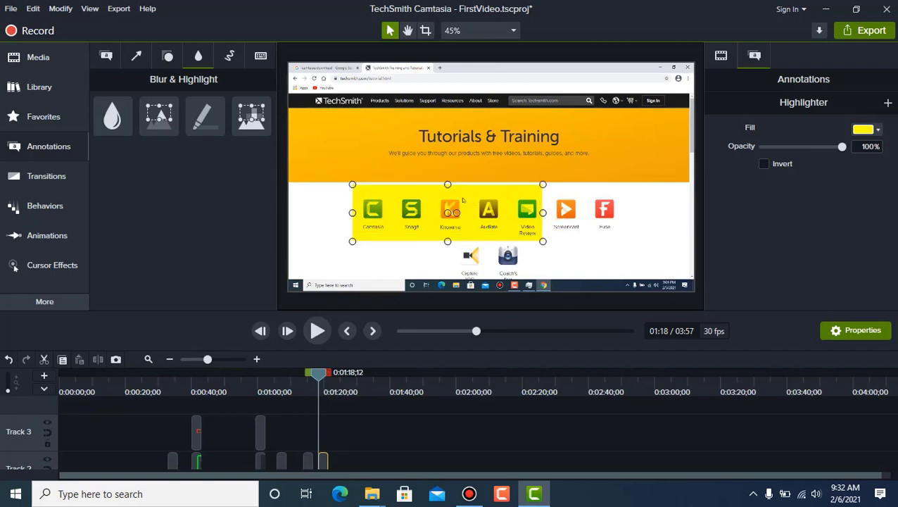
left_click_drag(543, 212, 628, 213)
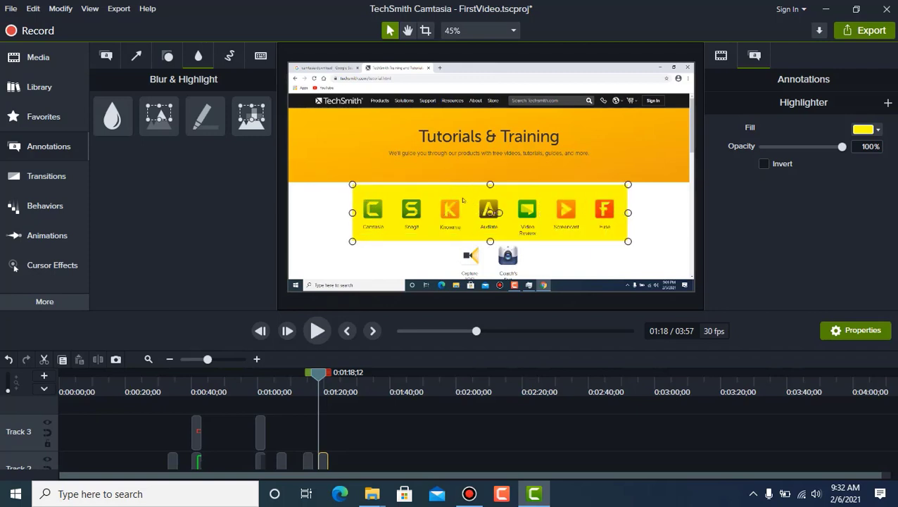
Play the highlighted section from 0:01:17;06, then return the playhead to 0:01:19;07.
left_click_drag(318, 374, 314, 375)
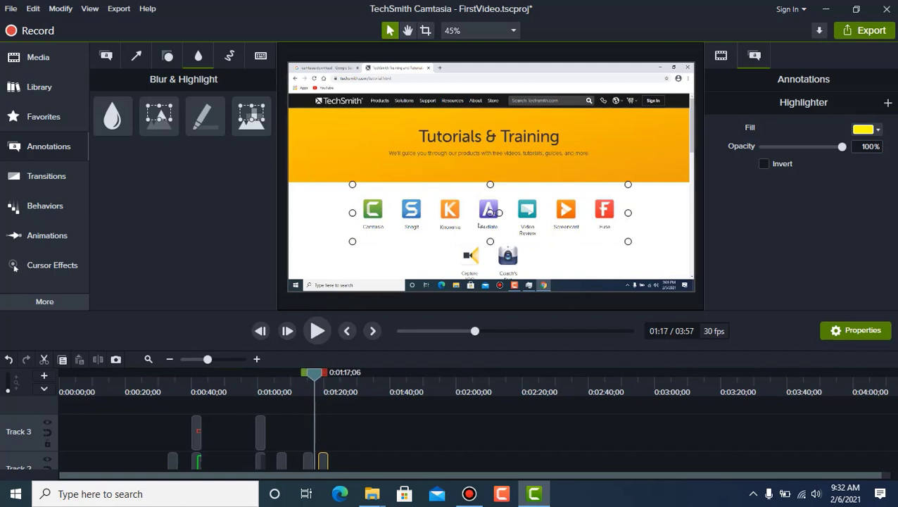
key("space")
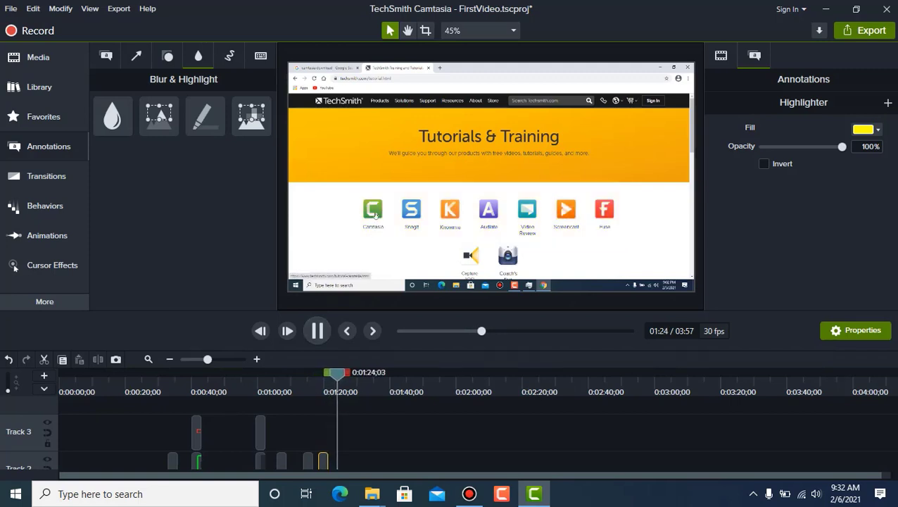
left_click_drag(340, 374, 321, 373)
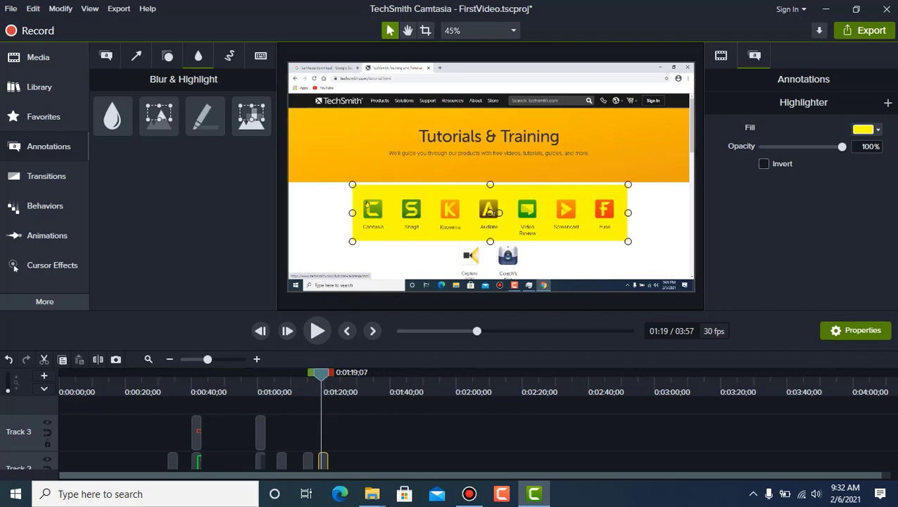
Try the highlighter's Invert option and switch it off again.
left_click(765, 163)
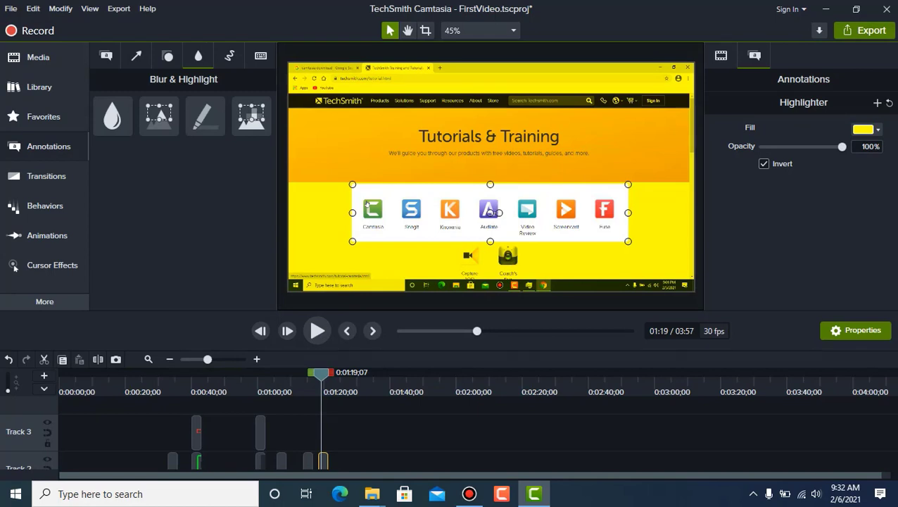
left_click(764, 163)
left_click(765, 163)
left_click(764, 163)
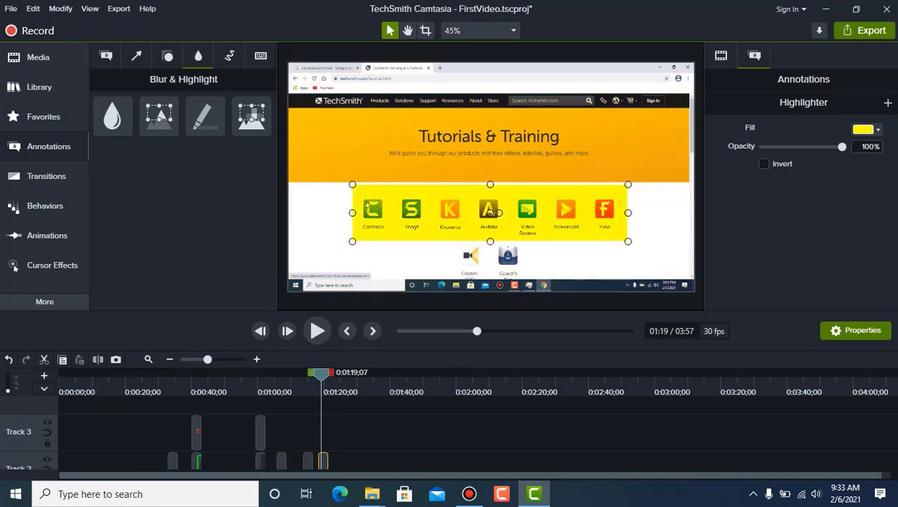
Add a Spotlight annotation over the upper row of product icons at 0:01:23;19 and widen it to include the last icon.
left_click_drag(321, 375, 335, 374)
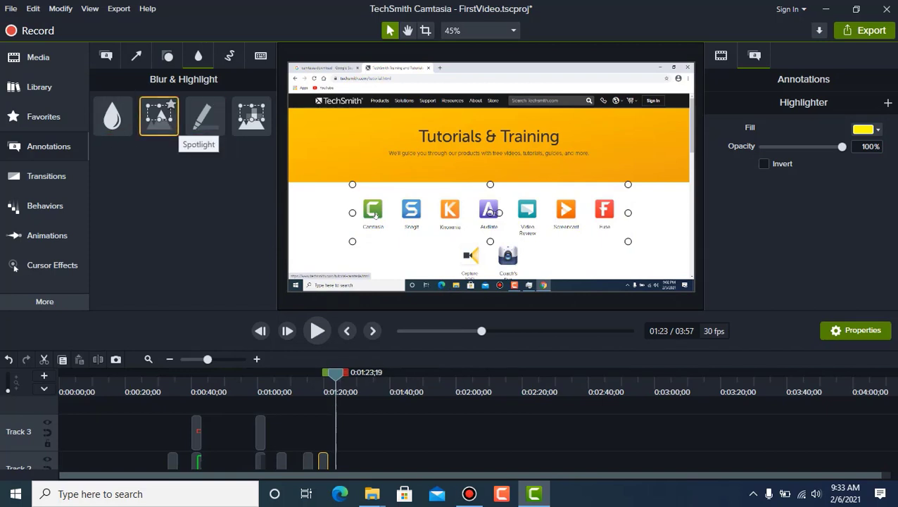
mouse_move(159, 118)
left_mouse_down()
mouse_move(358, 209)
mouse_move(400, 205)
mouse_move(374, 215)
left_mouse_up()
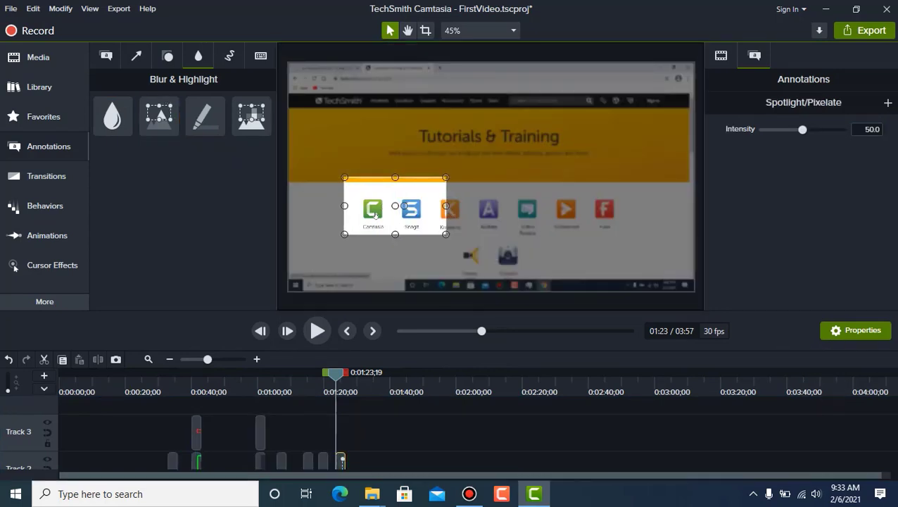
left_click_drag(446, 205, 660, 205)
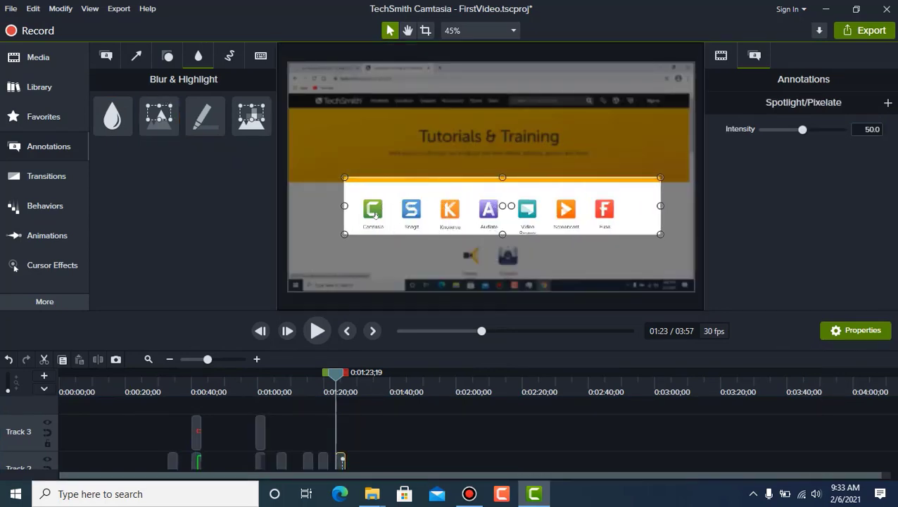
Play the video from 0:01:22;07 through the spotlight and stop at 0:01:33;01 on the Camtasia Tutorials page.
left_click_drag(336, 374, 331, 374)
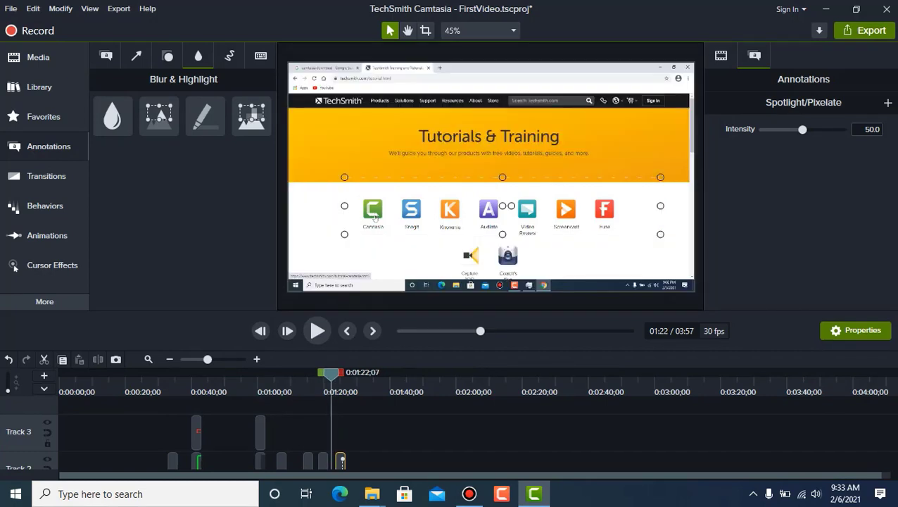
key("space")
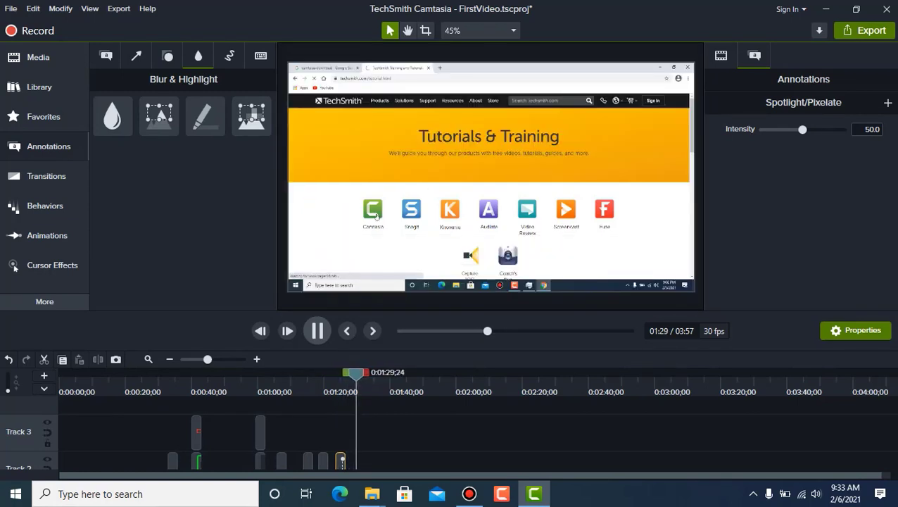
key("space")
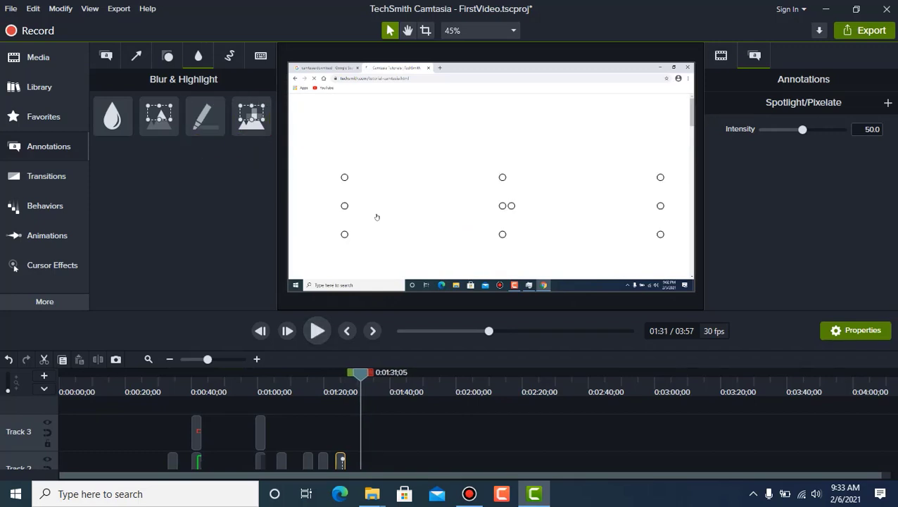
key("space")
key("space")
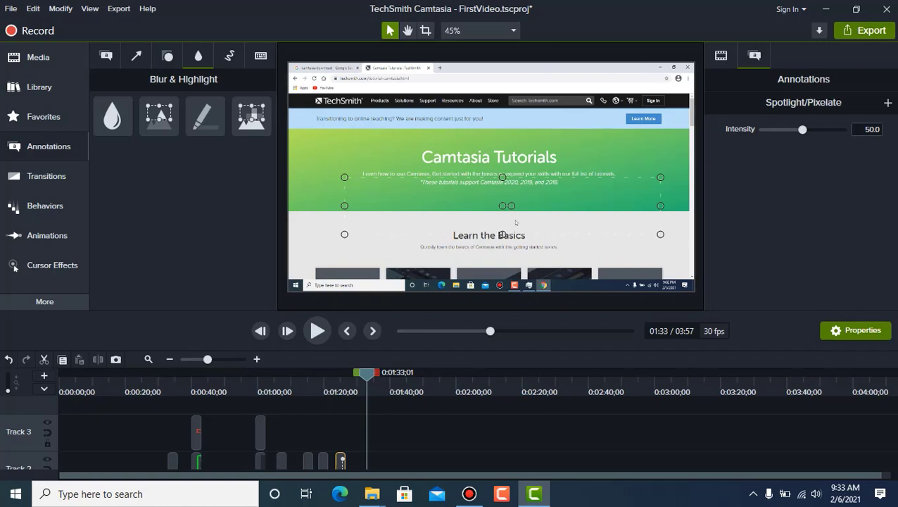
Add a Pixelate annotation over the "Camtasia Tutorials" heading at 0:01:33;01, widen it to span the heading and set its intensity to 28.3.
left_click_drag(252, 115, 410, 157)
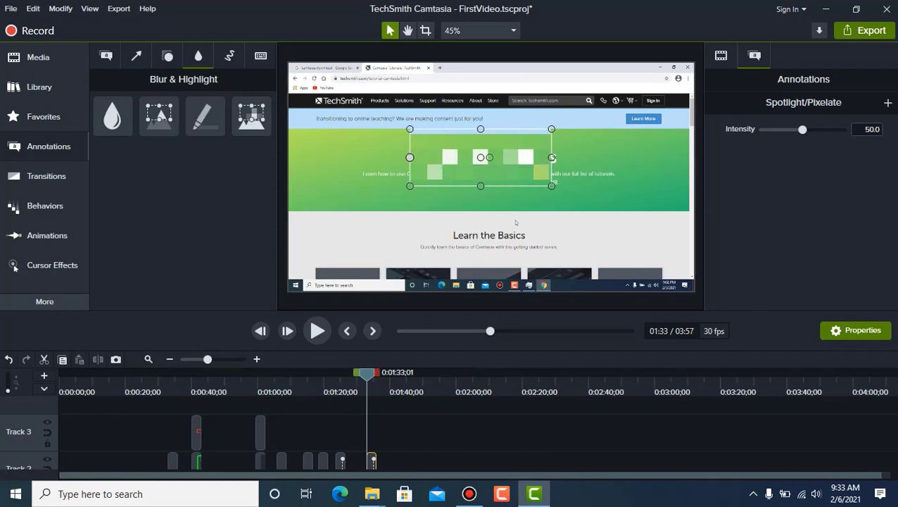
left_click_drag(552, 157, 577, 157)
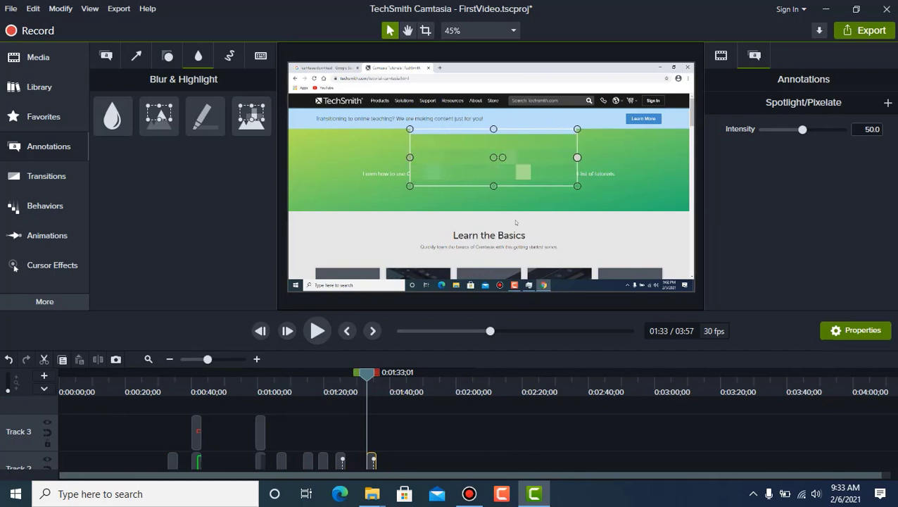
left_click_drag(802, 129, 779, 128)
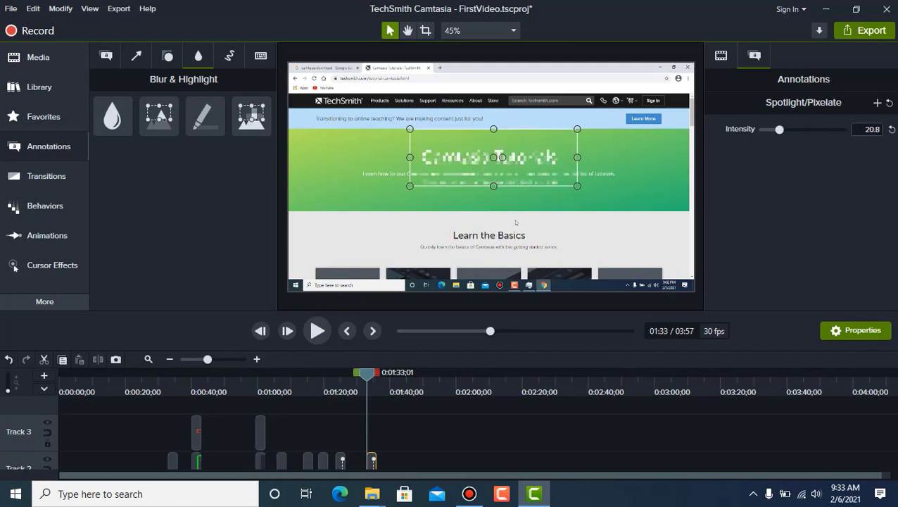
left_click(516, 222)
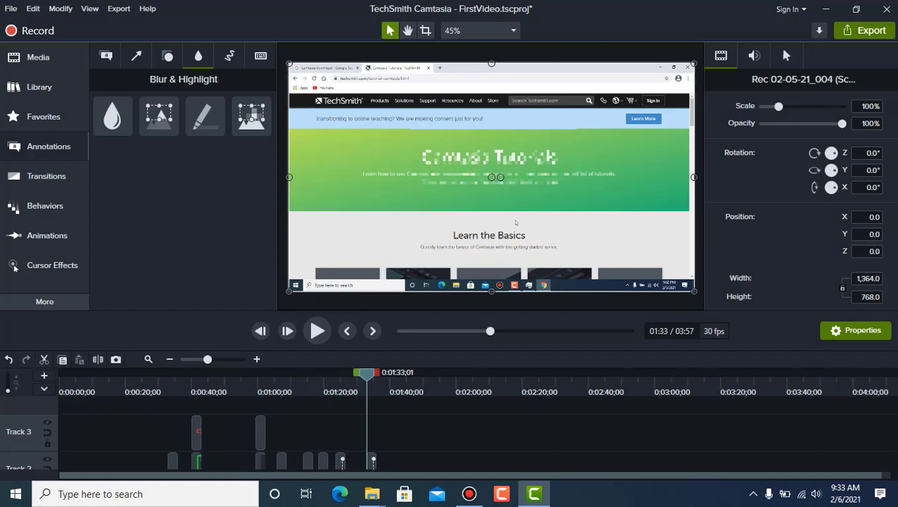
left_click(493, 158)
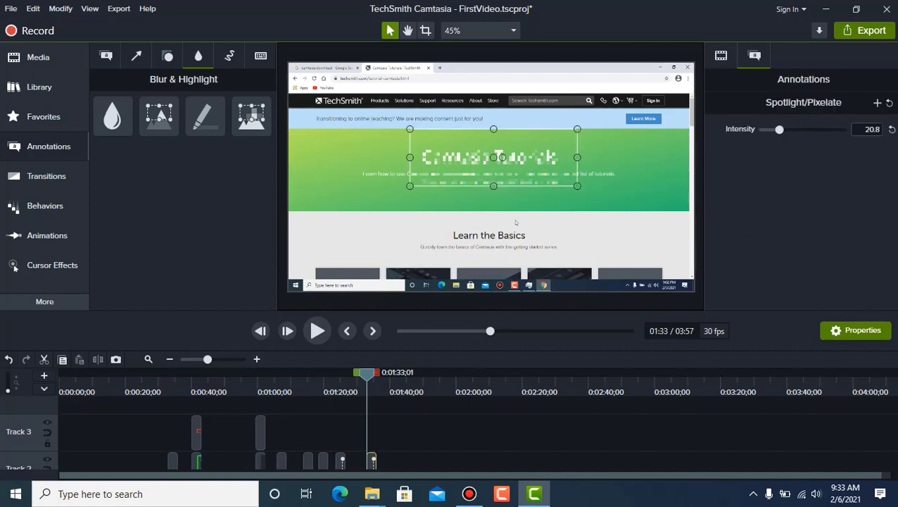
left_click_drag(779, 128, 786, 129)
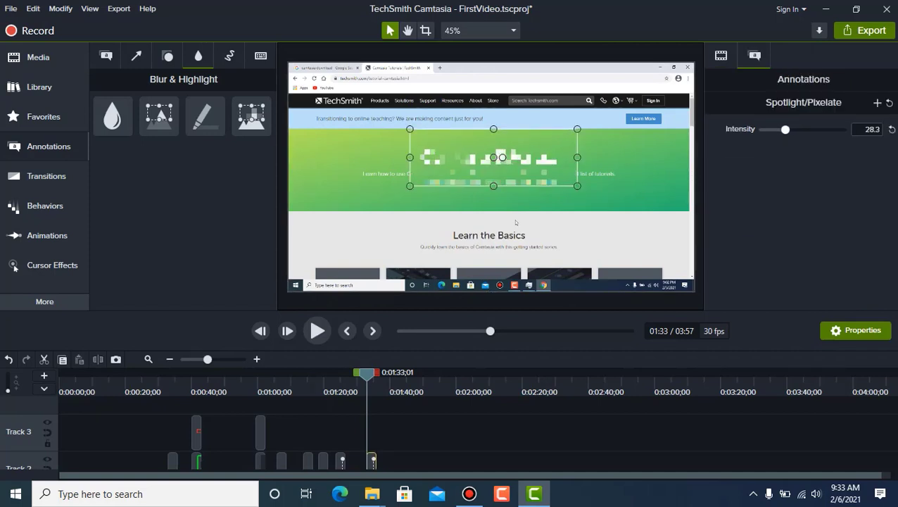
Play the video through the pixelated heading to about 0:01:41, then return the playhead to 0:01:27;27.
key("space")
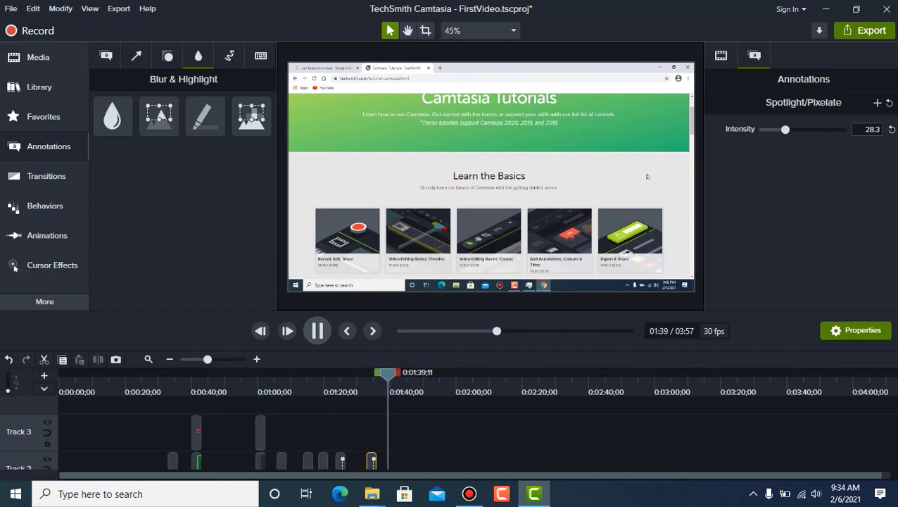
key("space")
key("space")
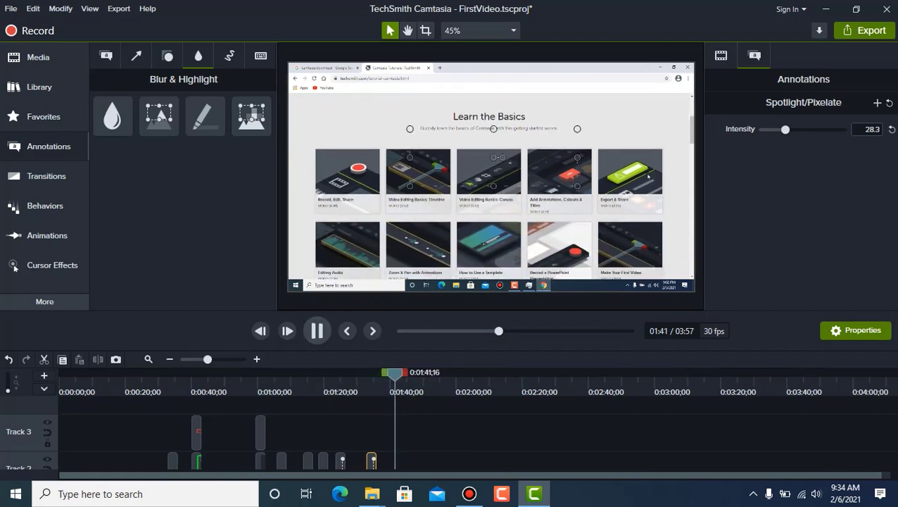
key("space")
key("space")
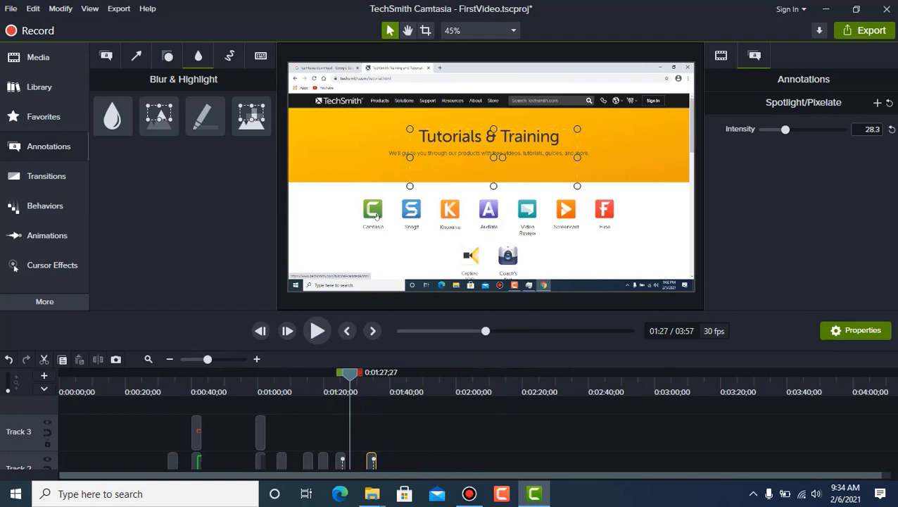
Add a Sketch Motion rectangle around the upper row of product icons at 0:01:27;27, widened to include the last icon.
left_click(492, 204)
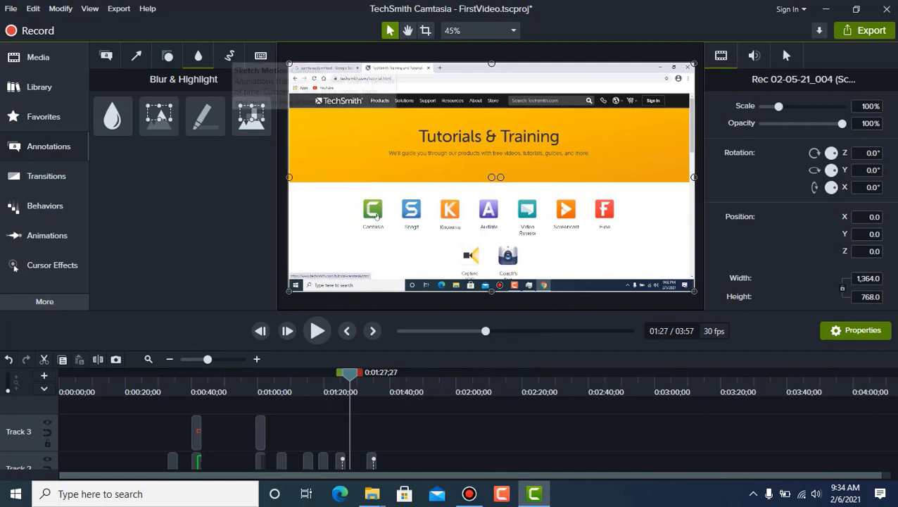
left_click(229, 56)
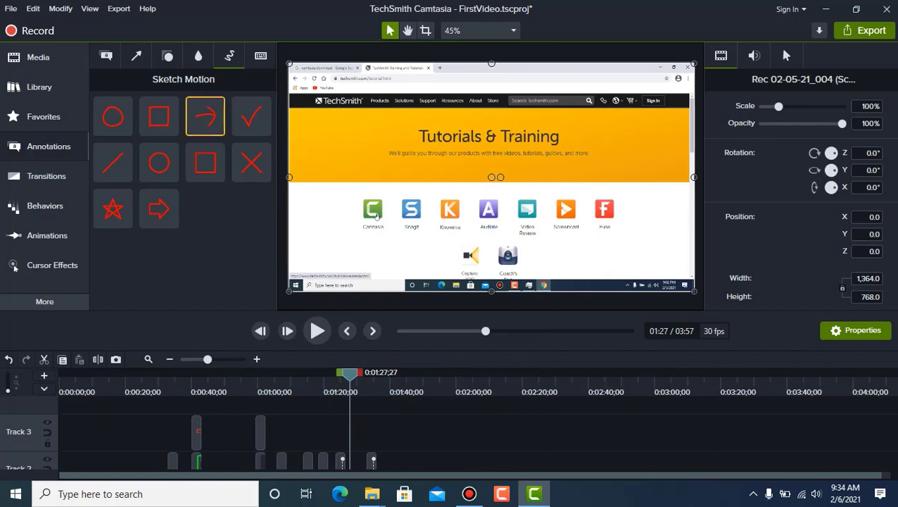
mouse_move(159, 117)
left_mouse_down()
mouse_move(219, 166)
mouse_move(397, 206)
mouse_move(631, 206)
left_mouse_up()
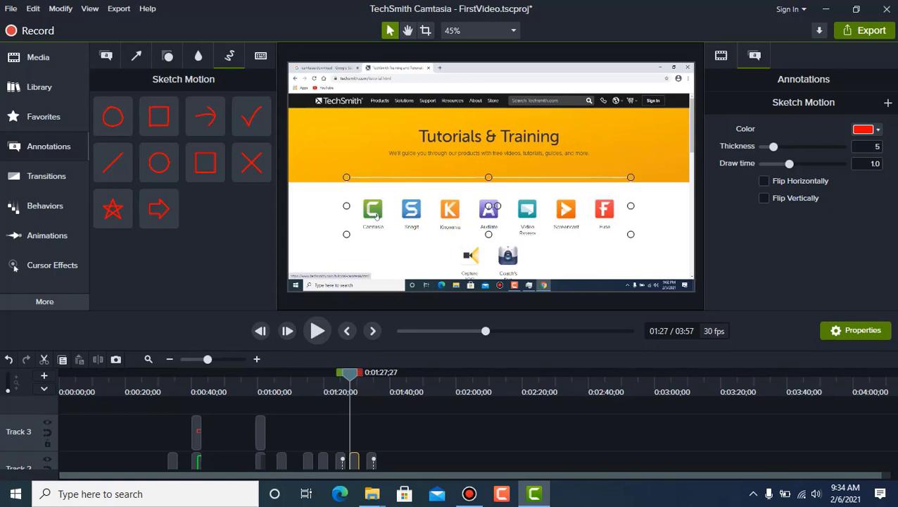
Play the video through the sketched rectangle to about 0:01:31, then return the playhead to 0:01:29;08.
left_click(376, 216)
left_click_drag(350, 375, 346, 374)
left_click(317, 331)
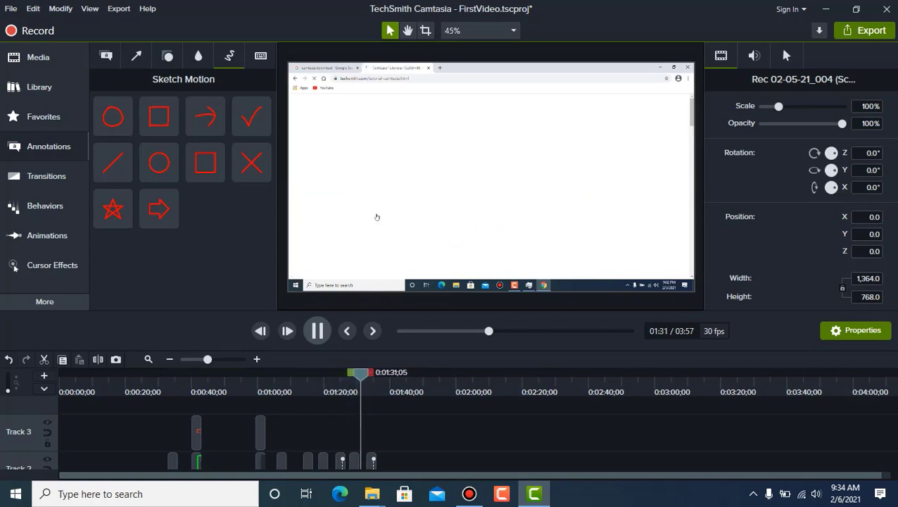
left_click(377, 217)
left_click_drag(363, 375, 354, 374)
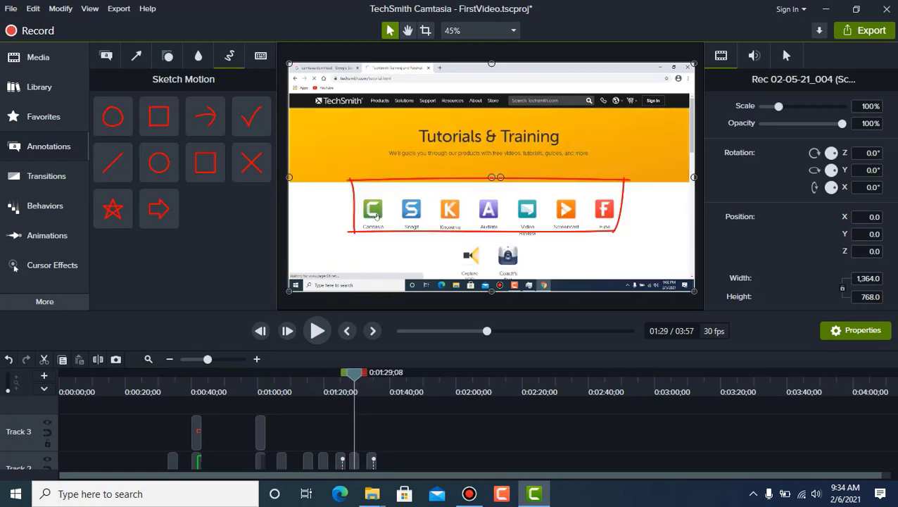
Set the sketched rectangle's thickness to 12 and draw time to 1.8, then play it back from 0:01:27;14.
left_click(376, 217)
mouse_move(773, 146)
left_mouse_down()
mouse_move(820, 145)
mouse_move(765, 164)
mouse_move(838, 163)
mouse_move(809, 164)
left_mouse_up()
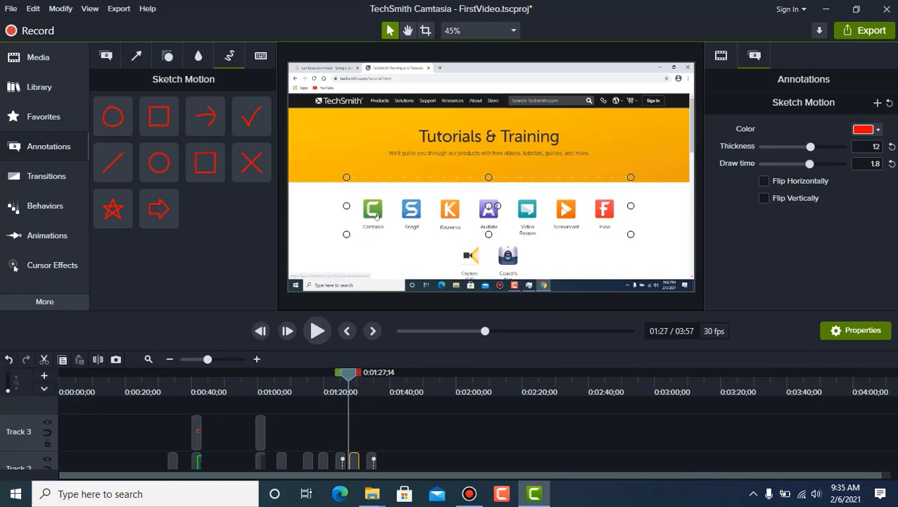
key("space")
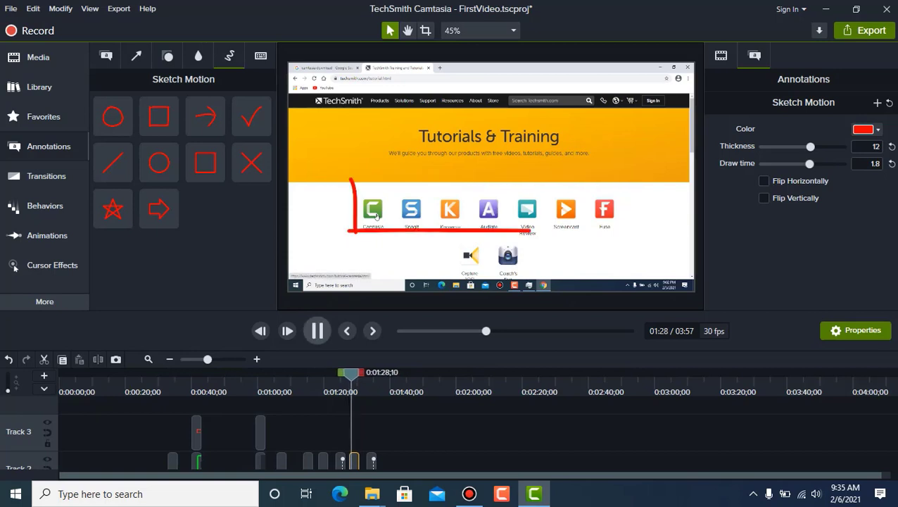
left_click(376, 217)
key("space")
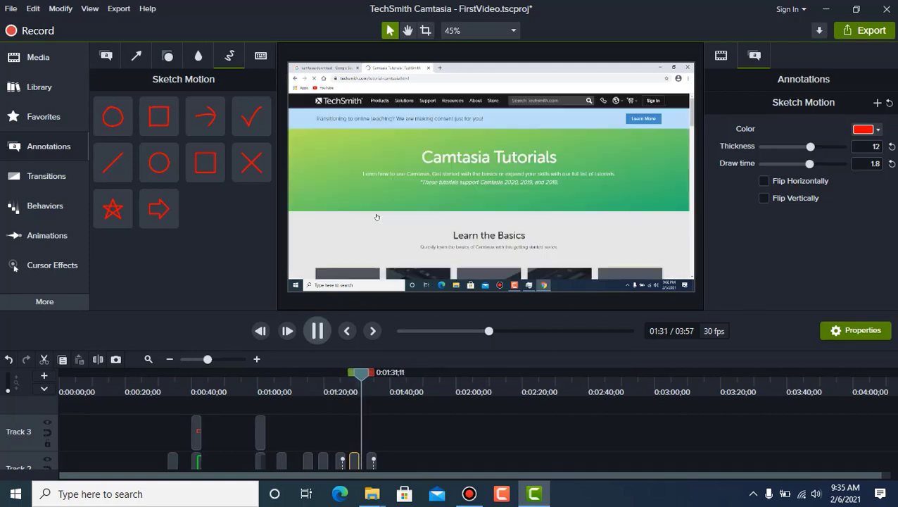
left_click(516, 222)
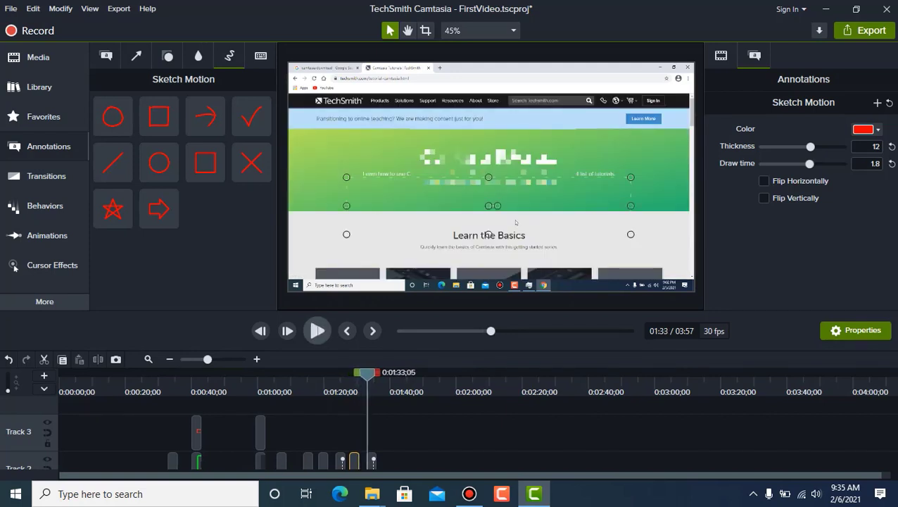
left_click_drag(367, 375, 353, 374)
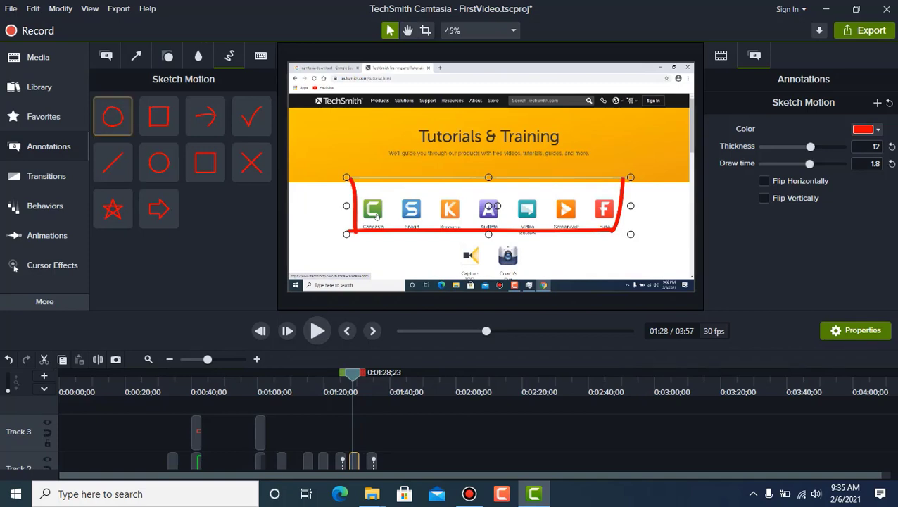
Set the default duration of annotations to 2 seconds in the program preferences.
left_click(34, 9)
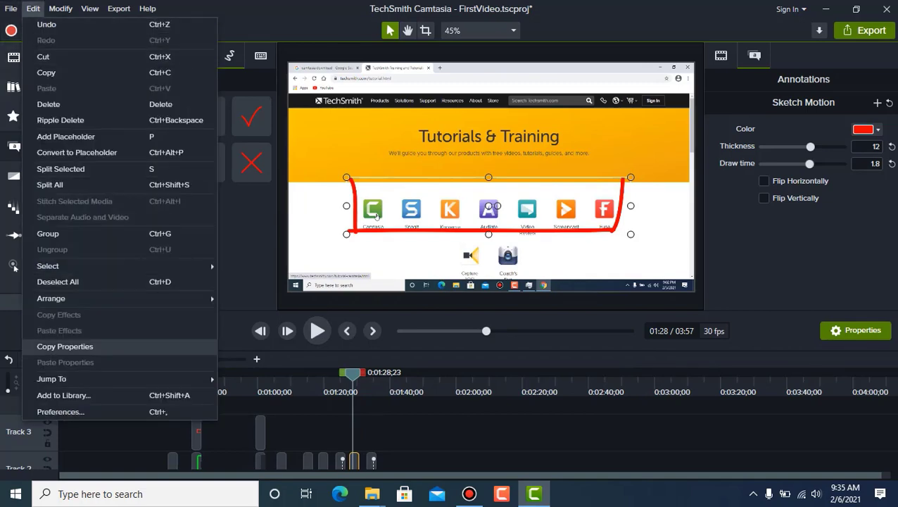
left_click(60, 411)
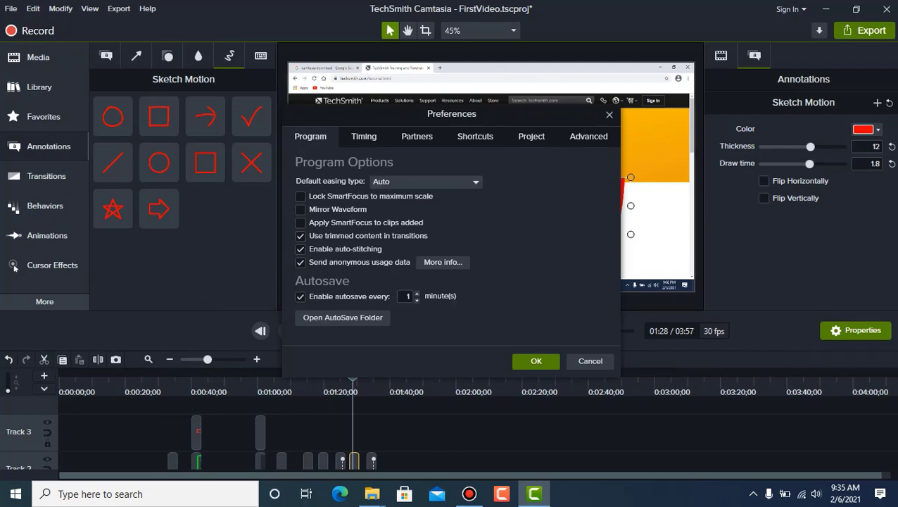
key("ctrl+Tab")
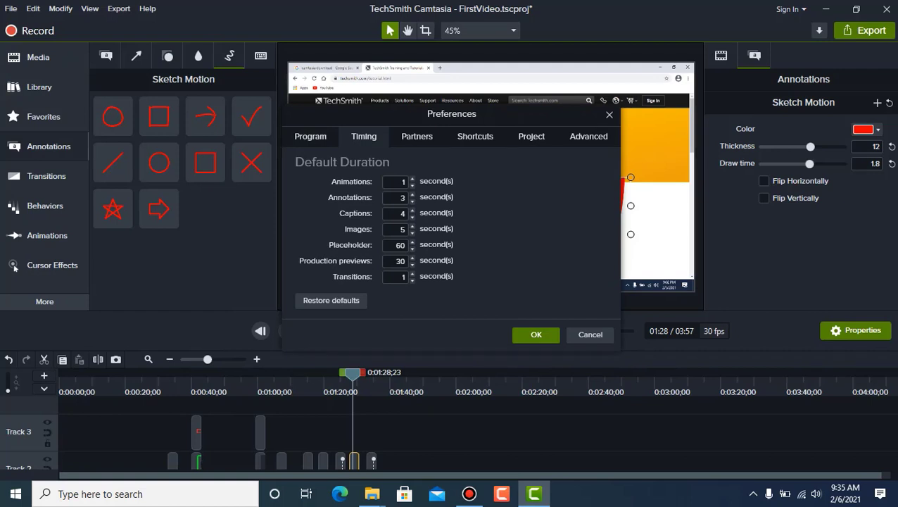
key("Tab")
type("2")
key("Return")
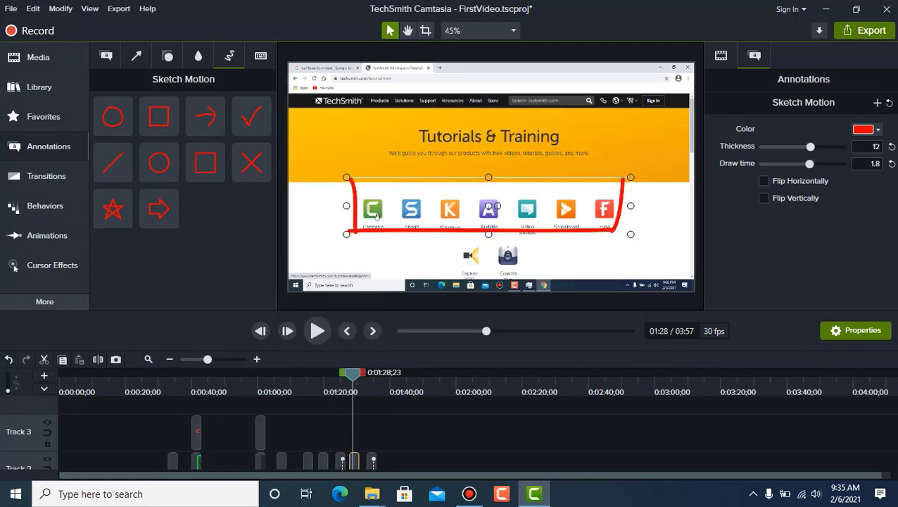
Play the video from 0:01:27;23 through the sketched rectangle and stop at 0:01:35;26.
left_click_drag(352, 374, 349, 374)
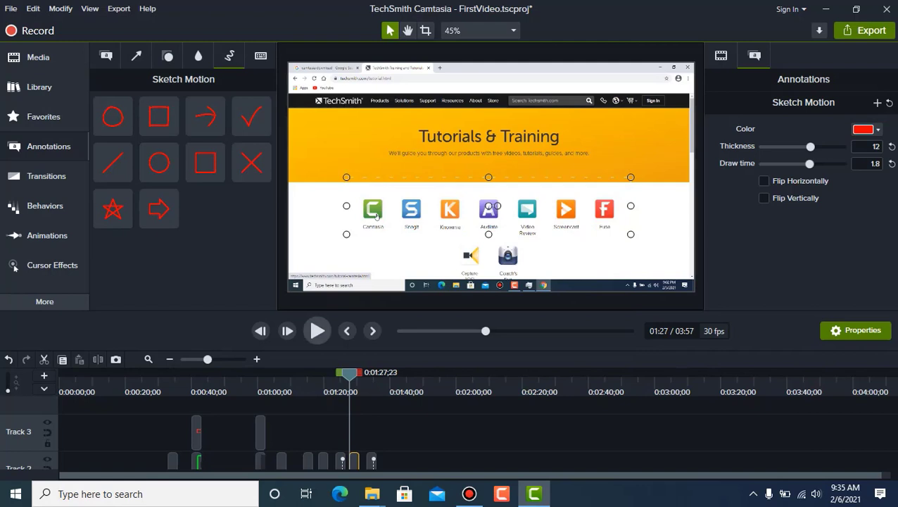
left_click(318, 331)
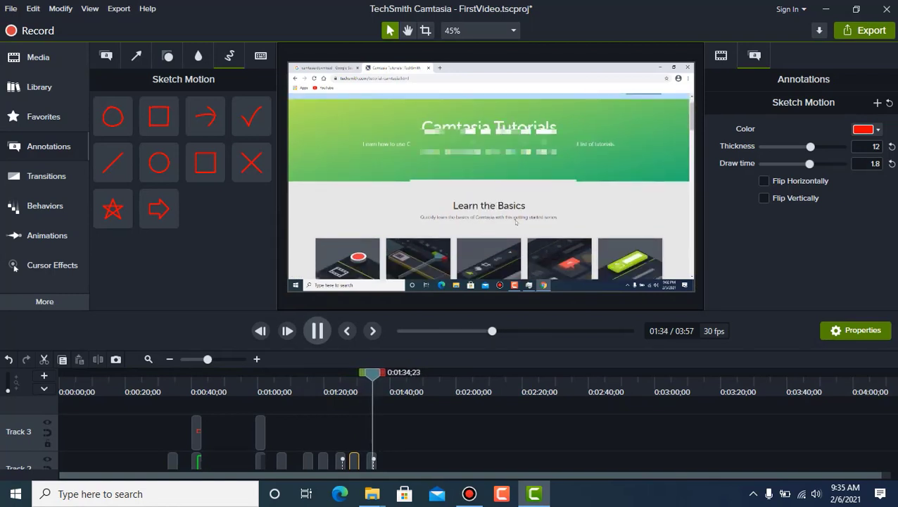
left_click(317, 330)
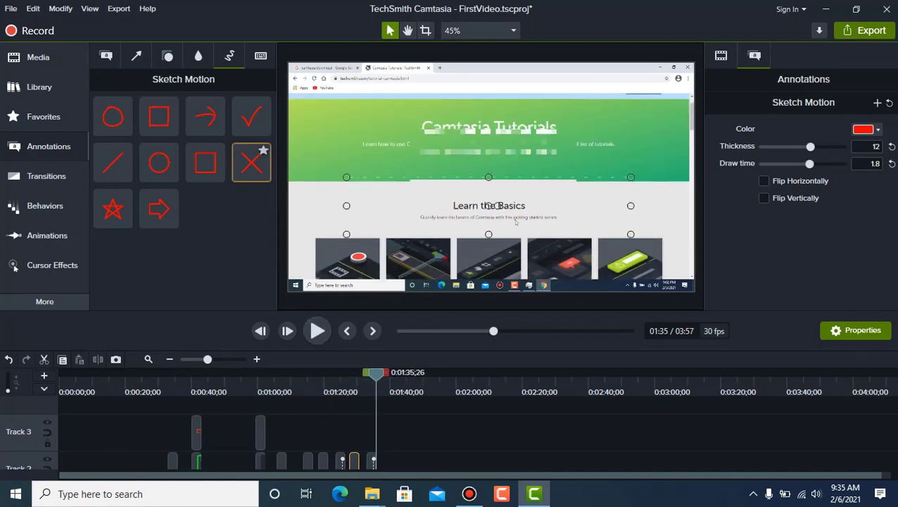
Add a Sketch Motion check mark beside the "Learn the Basics" heading at 0:01:35;26 and play it back from 0:01:34;02 to 0:01:38;17.
double_click(251, 116)
left_click_drag(500, 166, 604, 206)
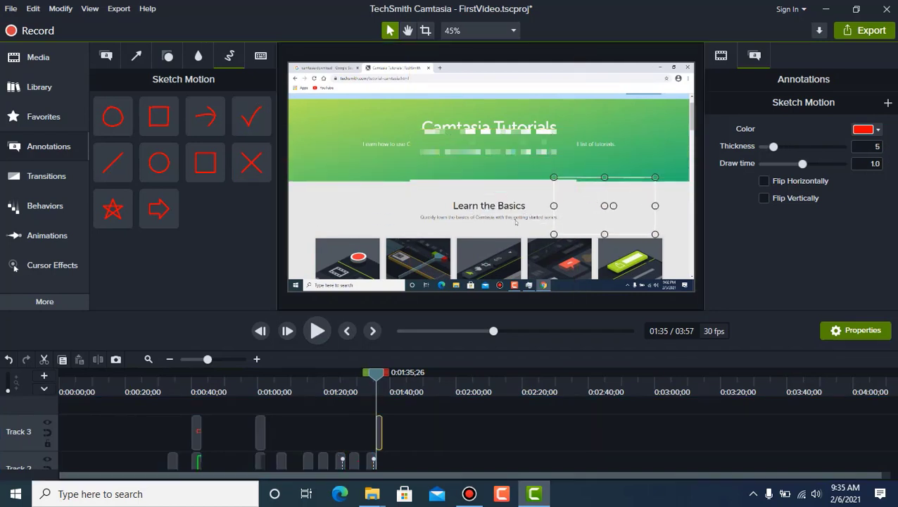
left_click_drag(376, 374, 370, 373)
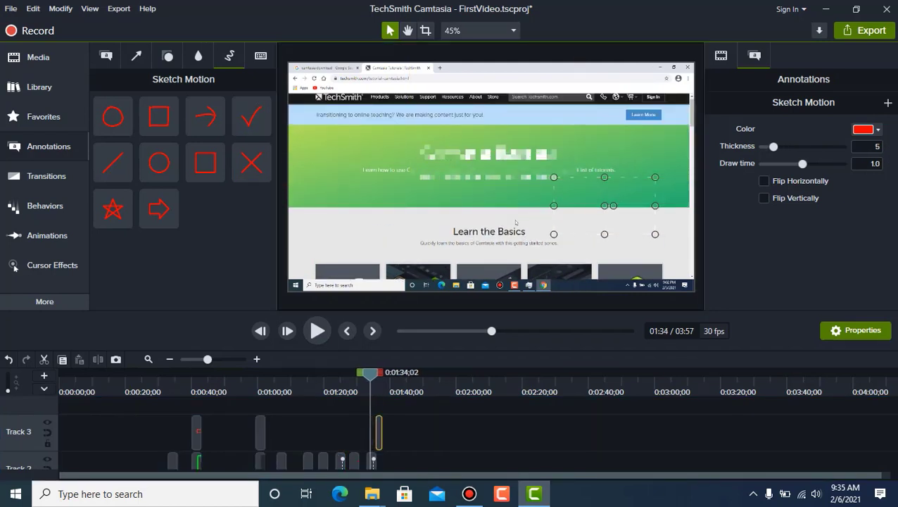
key("space")
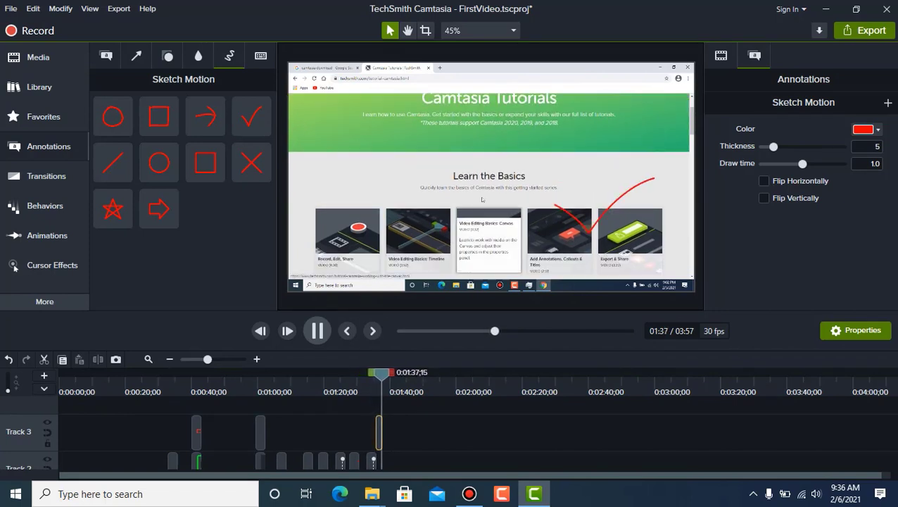
left_click(637, 178)
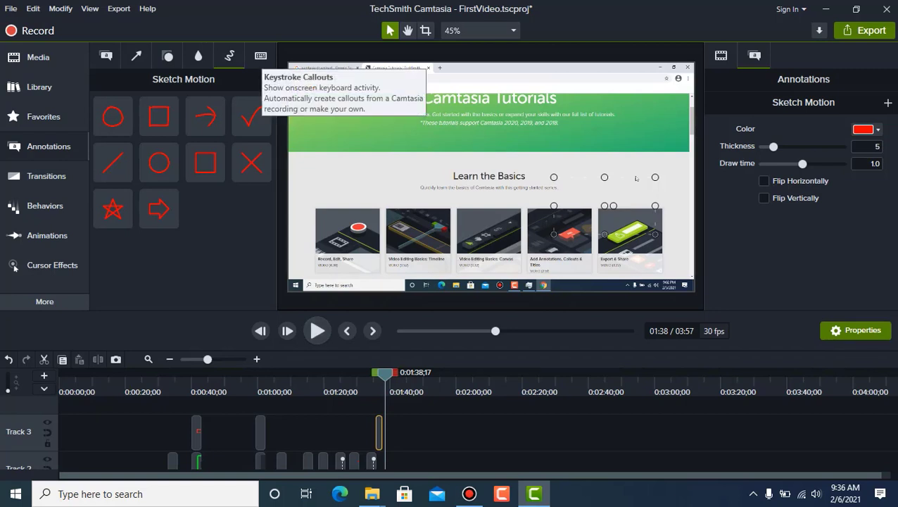
Add an Outline-style keystroke callout beside the "Learn the Basics" heading at 0:01:38;17 and set its keys to Ctrl+comma.
left_click(261, 56)
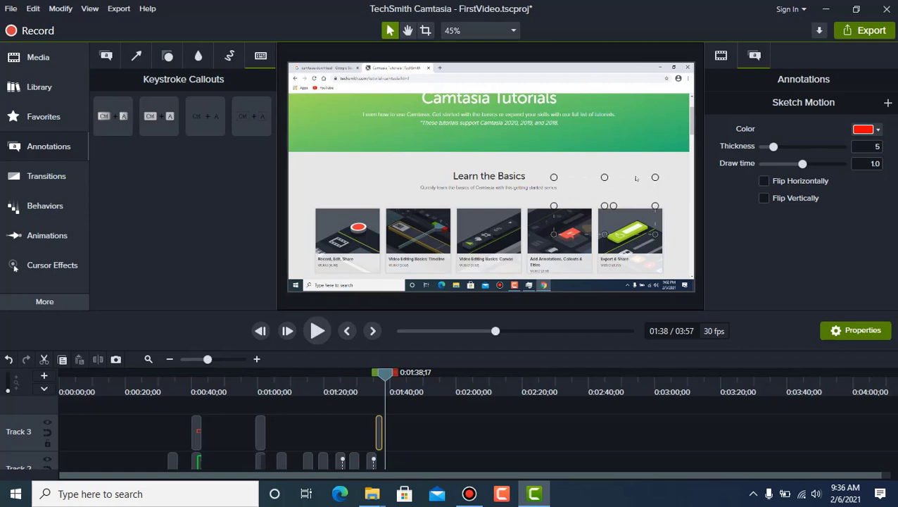
left_click_drag(251, 115, 362, 176)
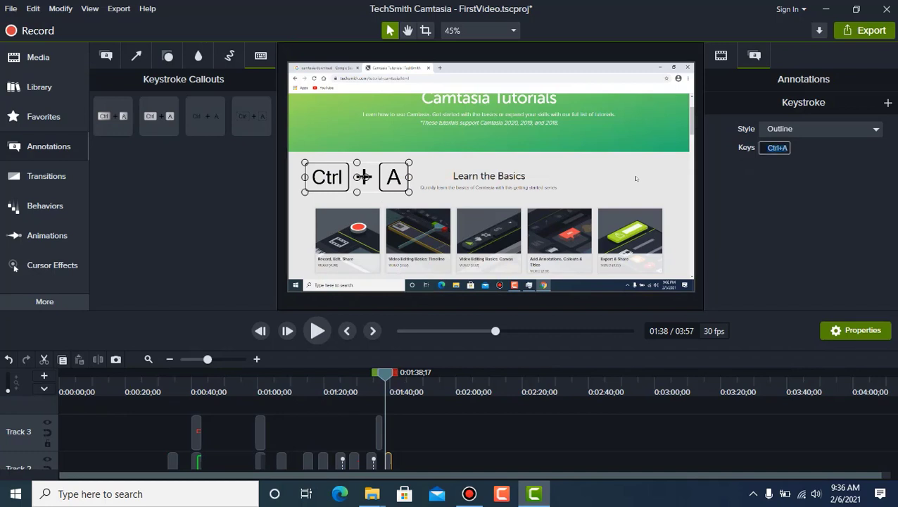
key("ctrl+comma")
left_click(500, 177)
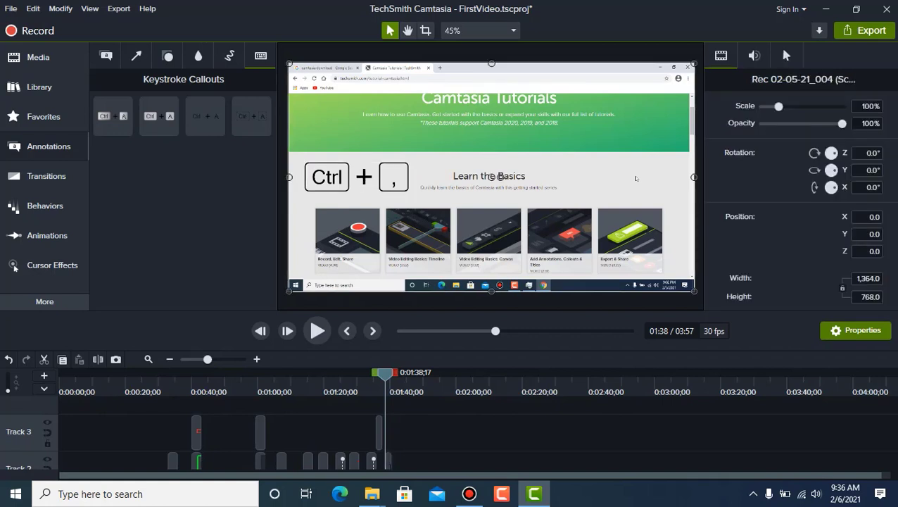
Open the program preferences, move the dialog aside to reveal the keystroke callout, and cancel without changes.
key("ctrl+comma")
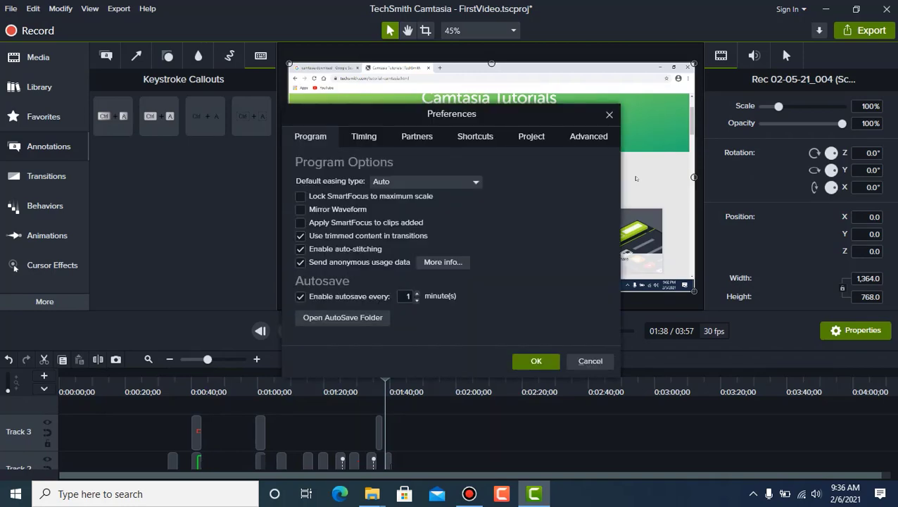
left_click_drag(478, 119, 695, 64)
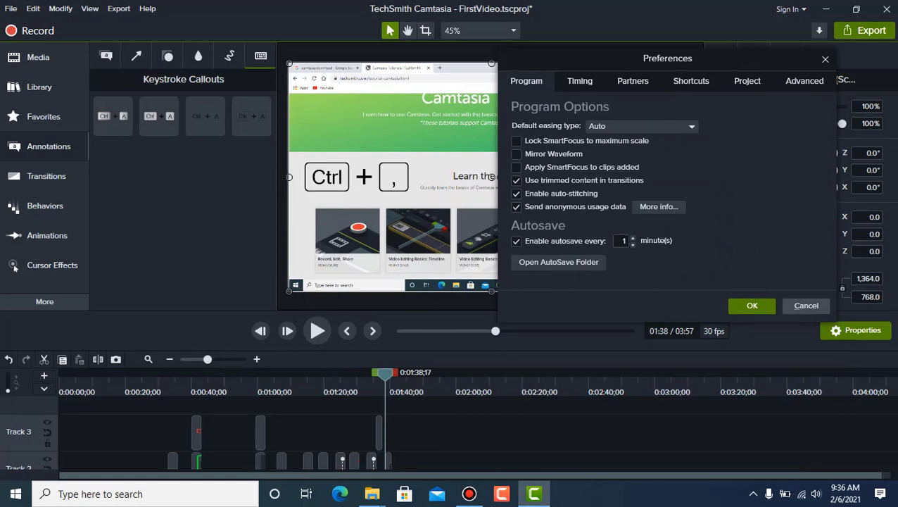
left_click(806, 305)
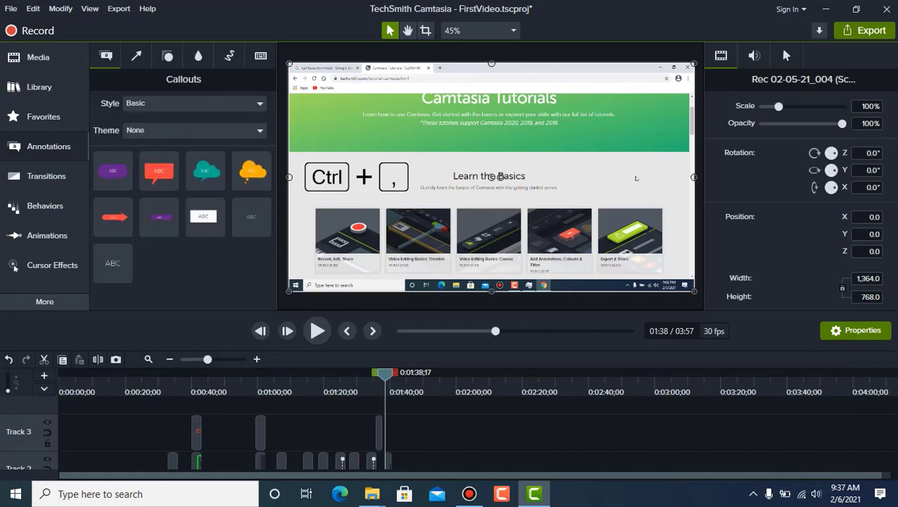
Cycle through the annotation categories from Callouts to Keystroke Callouts.
key("n")
key("n")
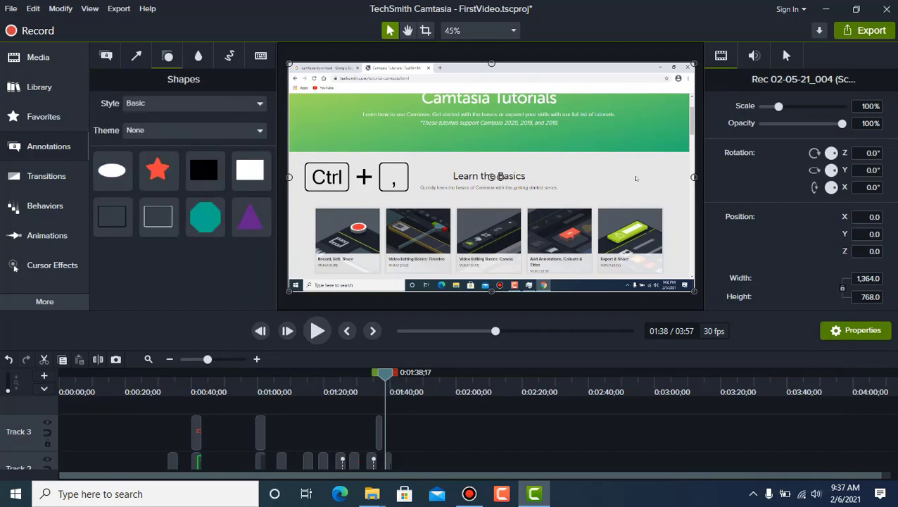
key("n")
key("n")
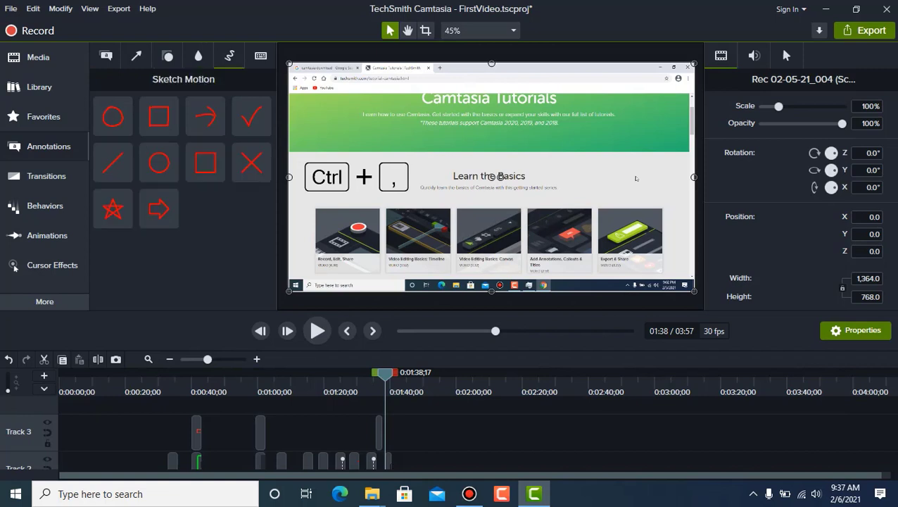
key("n")
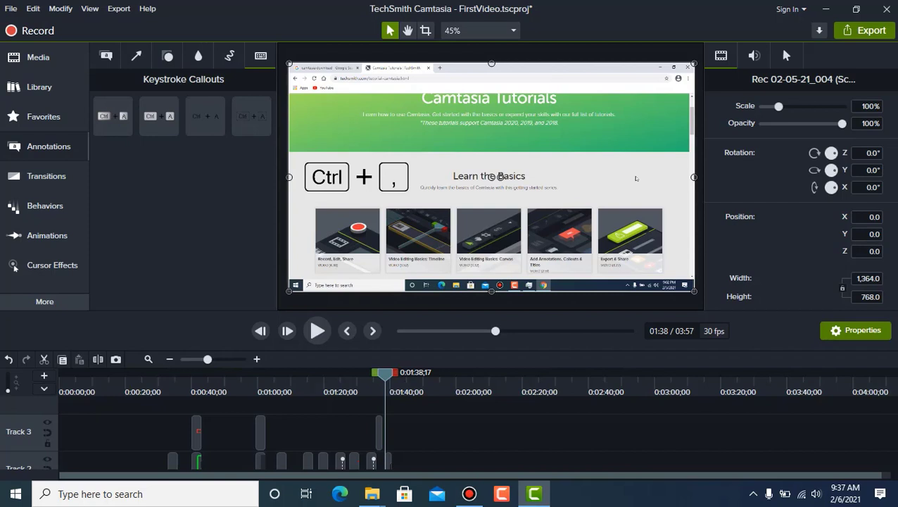
Play the video from 0:00:23;15 to the arrow annotation at 0:00:34;04, then move the playhead to 0:01:40;12.
left_click_drag(385, 374, 136, 374)
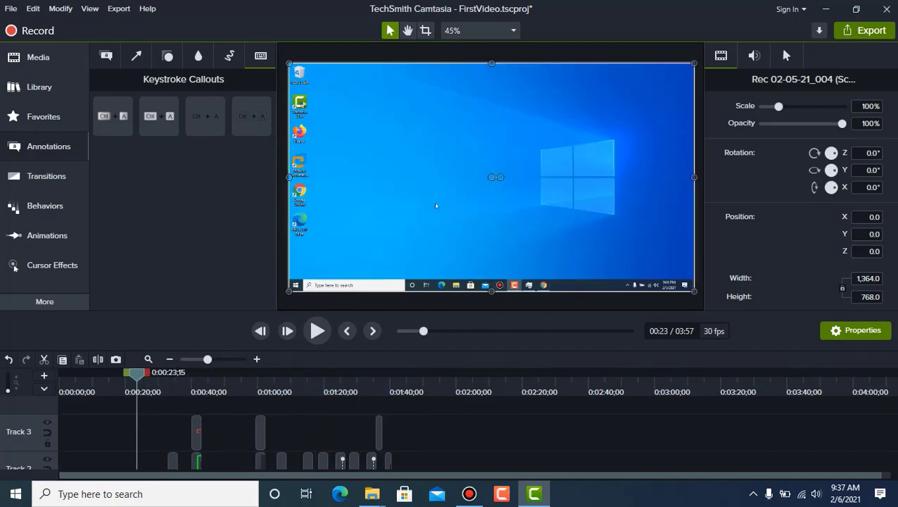
key("space")
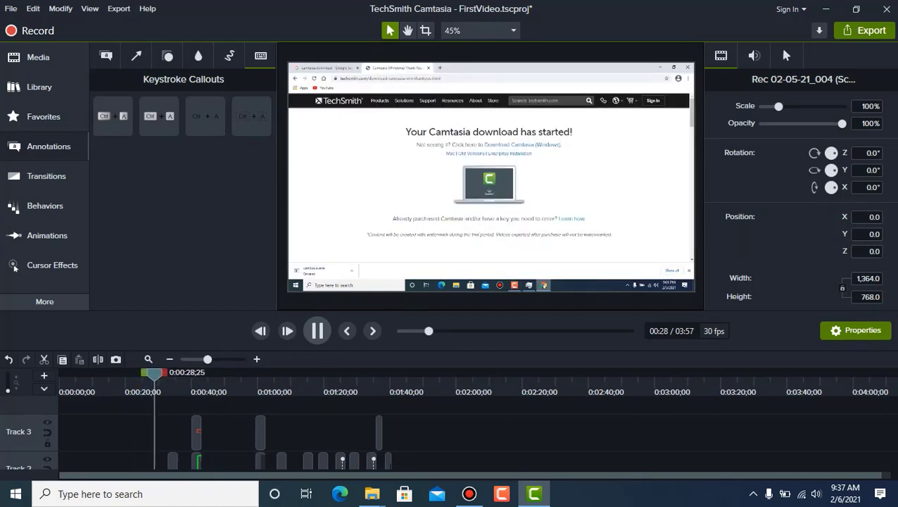
key("space")
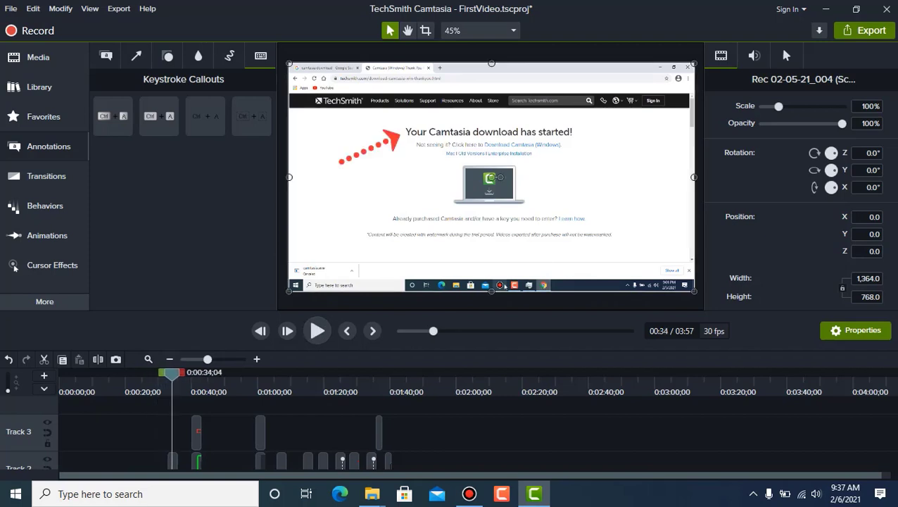
left_click_drag(172, 375, 391, 375)
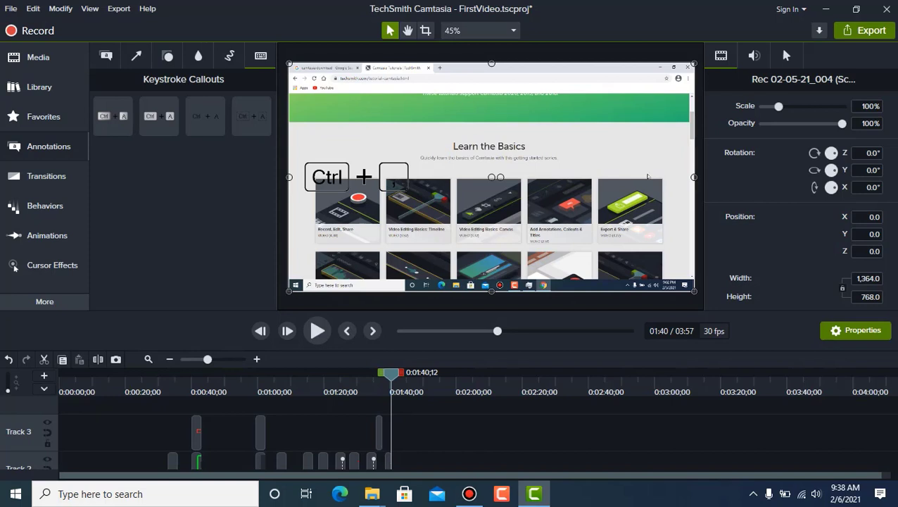
mouse_move(469, 493)
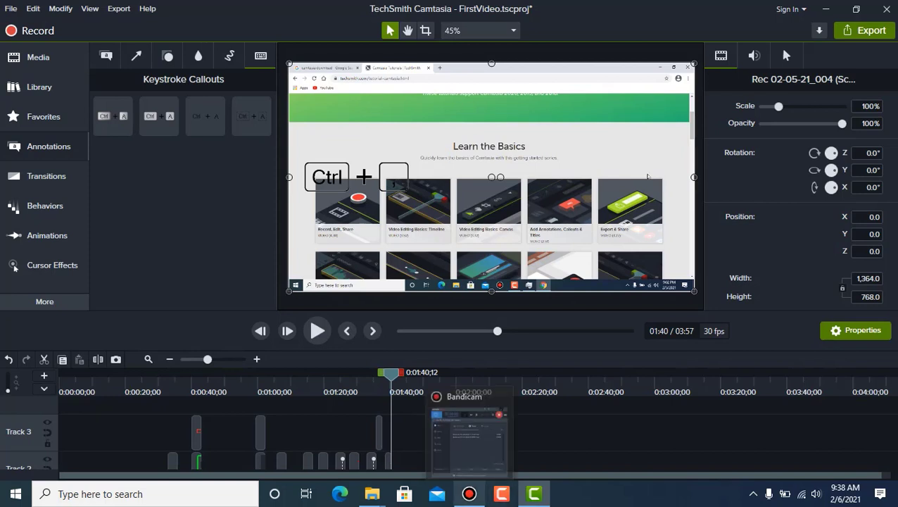